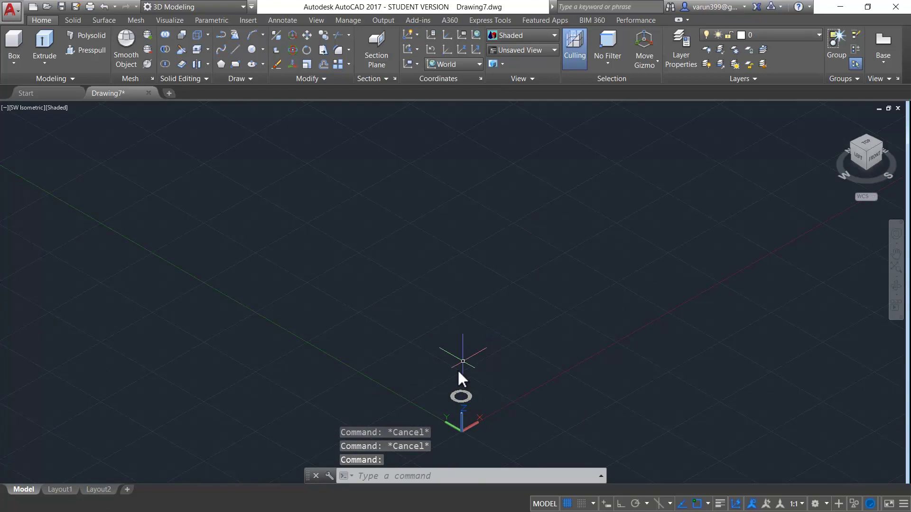
Start a 3D polyline at the ring's centre with Ortho on and draw its first segment straight up along Z.
mouse_move(466, 397)
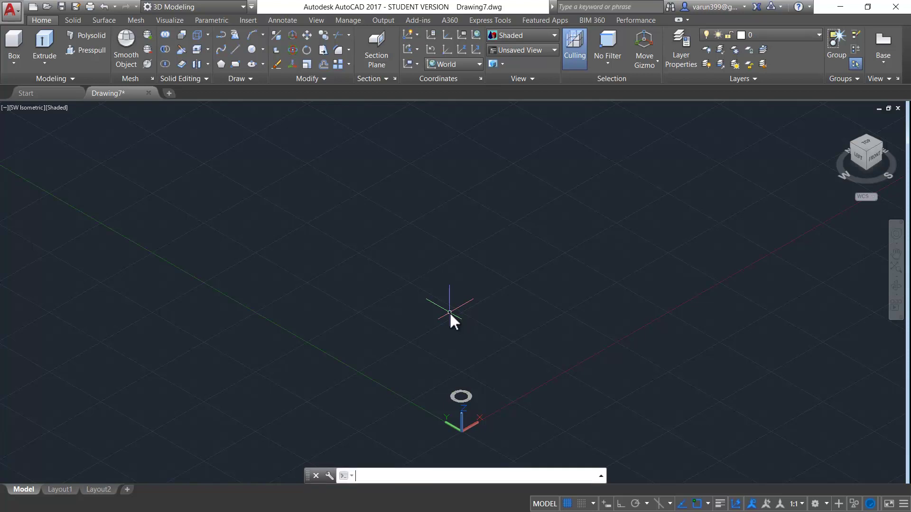
text(POLY)
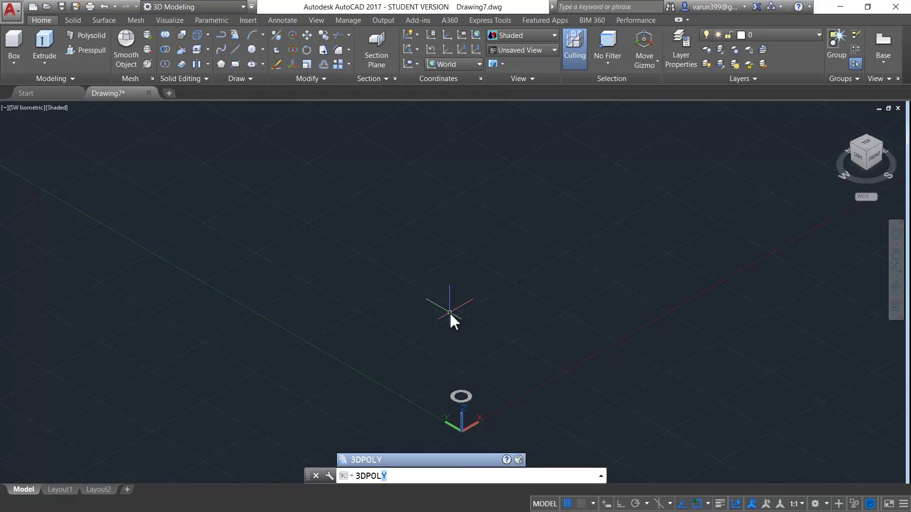
key(Return)
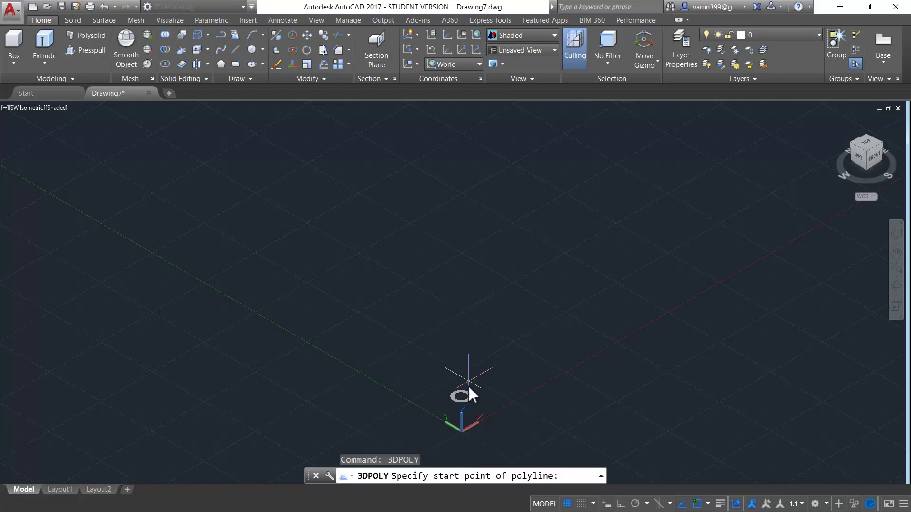
click(461, 396)
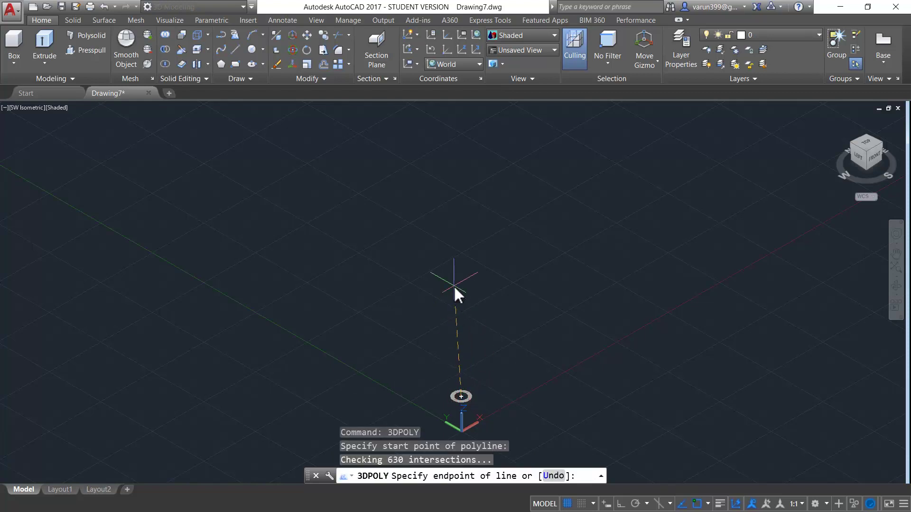
key(F8)
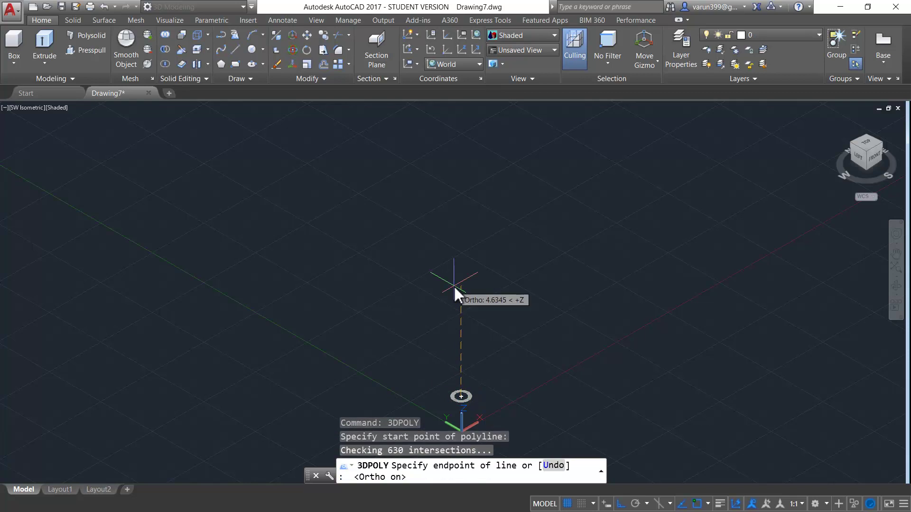
click(457, 269)
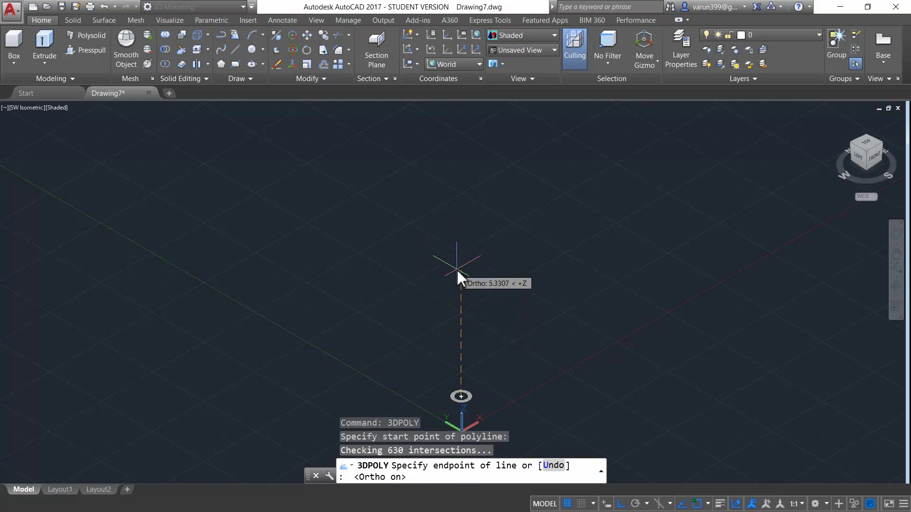
scroll(454, 265, down, 2)
click(450, 264)
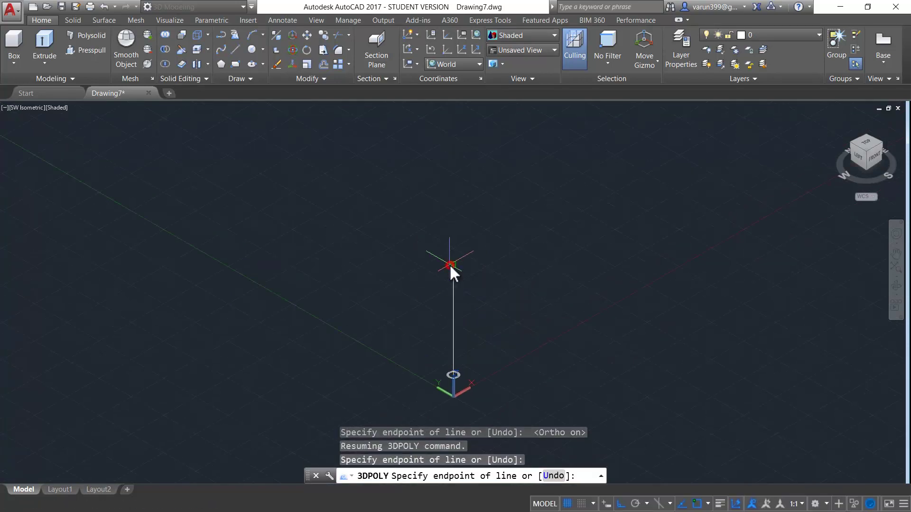
Continue the 3D polyline with 13 orthogonal segments along X, Y and Z to form a bent pipe route, and end it.
click(540, 219)
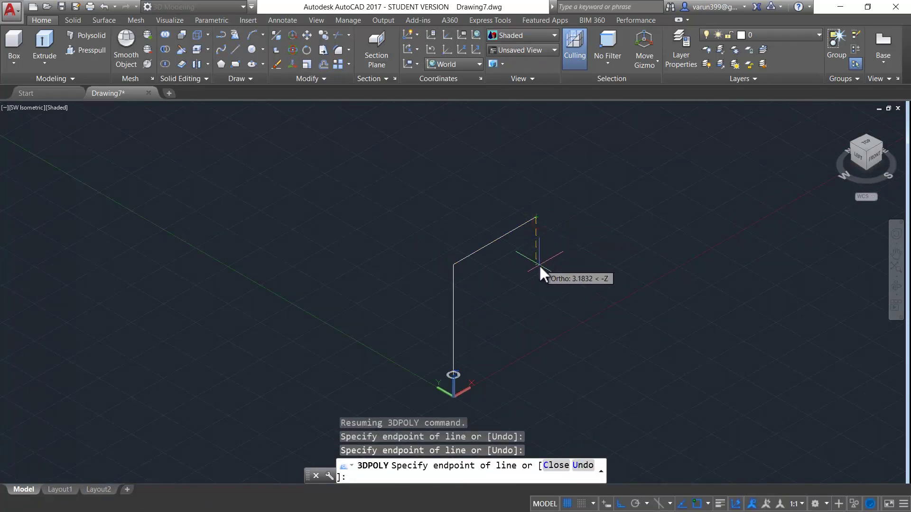
click(535, 287)
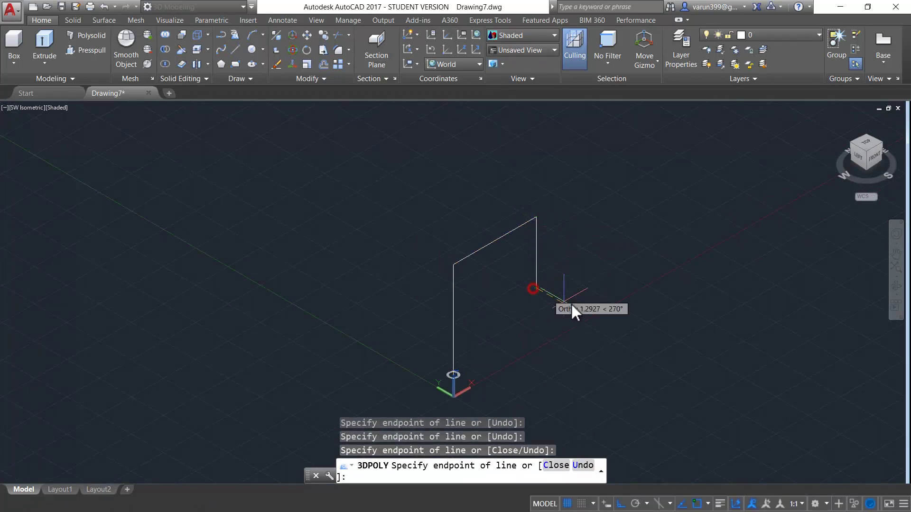
click(630, 345)
click(701, 311)
click(701, 181)
click(564, 152)
click(427, 200)
click(328, 163)
click(209, 224)
click(206, 286)
click(256, 265)
click(325, 303)
click(314, 312)
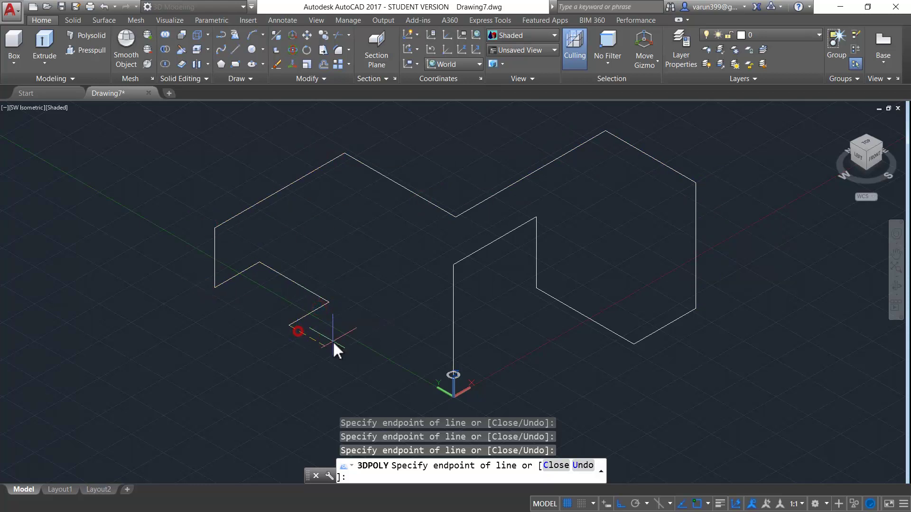
key(Escape)
Examine the 3D polyline path from several angles.
mouse_move(491, 383)
shift+middle_down()
mouse_move(502, 358)
mouse_move(584, 342)
mouse_move(531, 386)
mouse_move(471, 318)
mouse_move(559, 332)
mouse_move(510, 376)
mouse_move(490, 374)
mouse_move(485, 334)
mouse_move(520, 326)
mouse_move(514, 361)
mouse_move(476, 321)
mouse_move(530, 318)
mouse_move(527, 351)
mouse_move(467, 358)
mouse_move(492, 328)
mouse_move(526, 355)
mouse_move(457, 374)
mouse_move(476, 388)
mouse_move(444, 370)
mouse_move(470, 360)
mouse_move(491, 384)
shift+middle_up()
key(Escape)
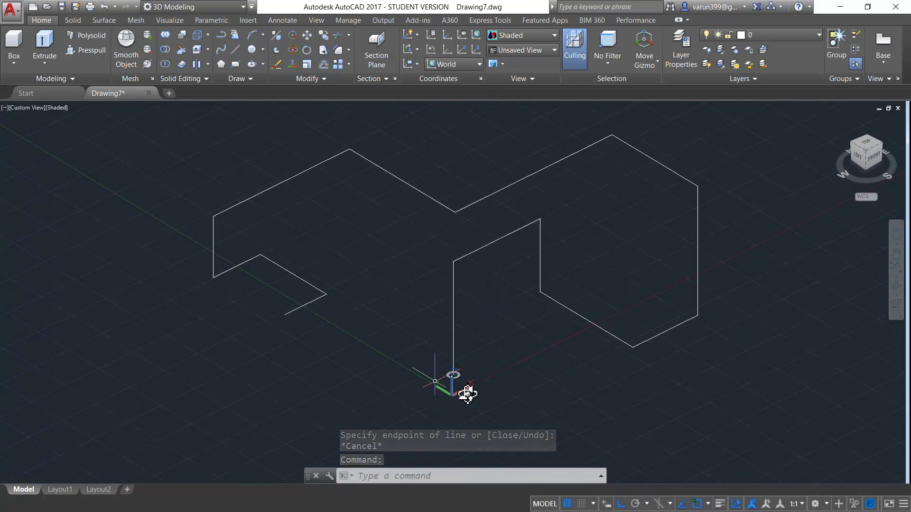
shift+middle_drag(510, 398, 482, 305)
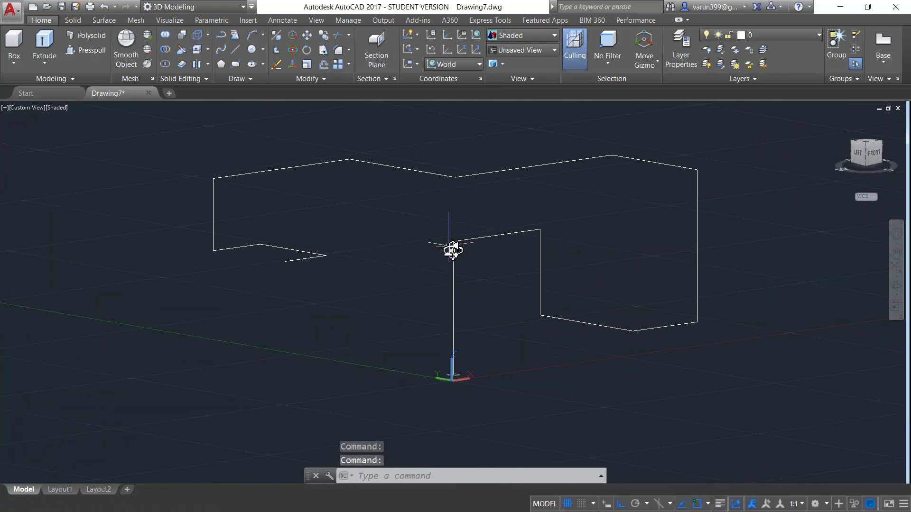
click(477, 242)
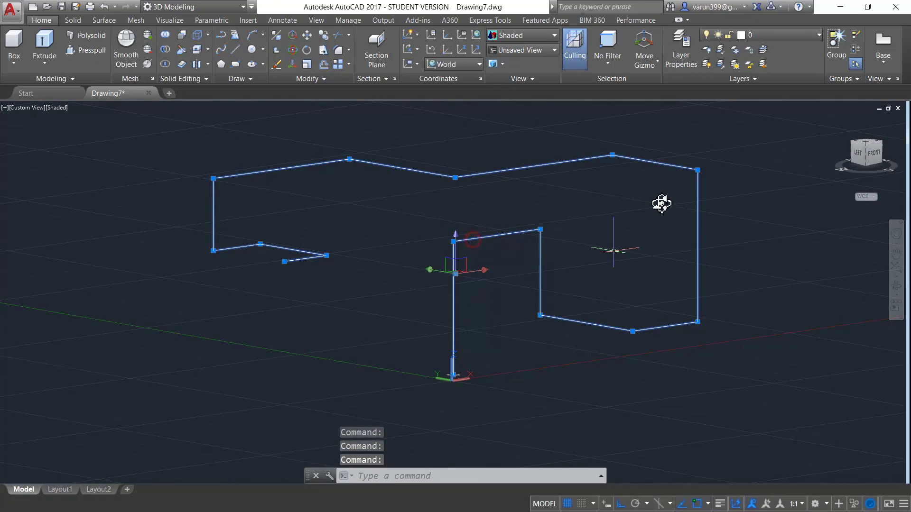
shift+middle_drag(488, 356, 471, 388)
key(Escape)
key(Escape)
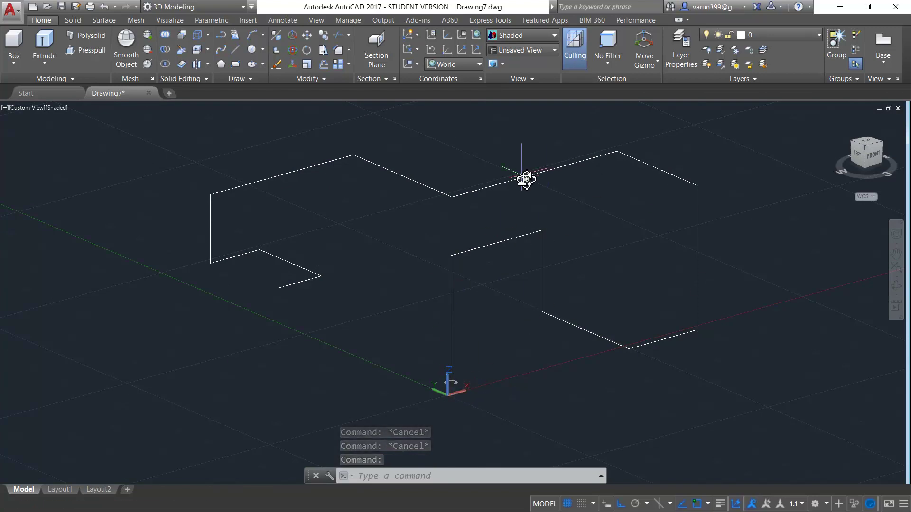
Sweep the ring profile along the 3D polyline to create a solid pipe.
text(SWEEP)
key(Return)
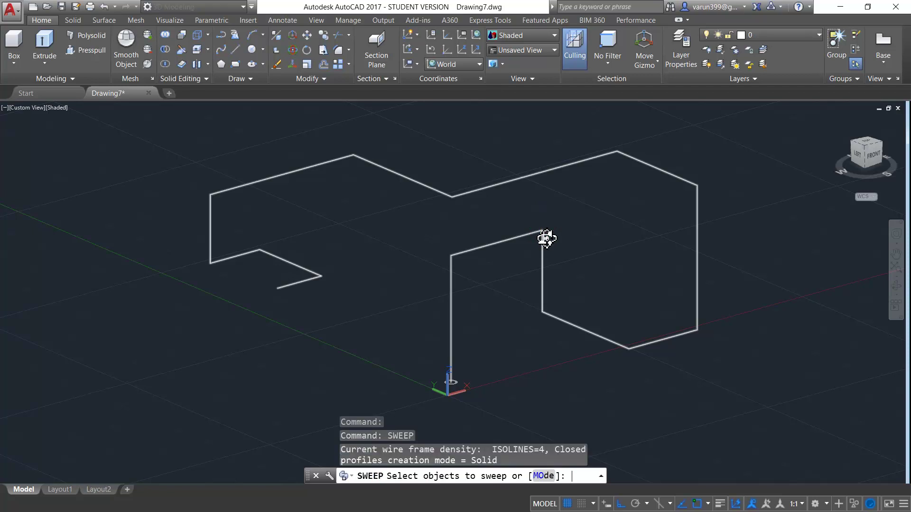
click(459, 386)
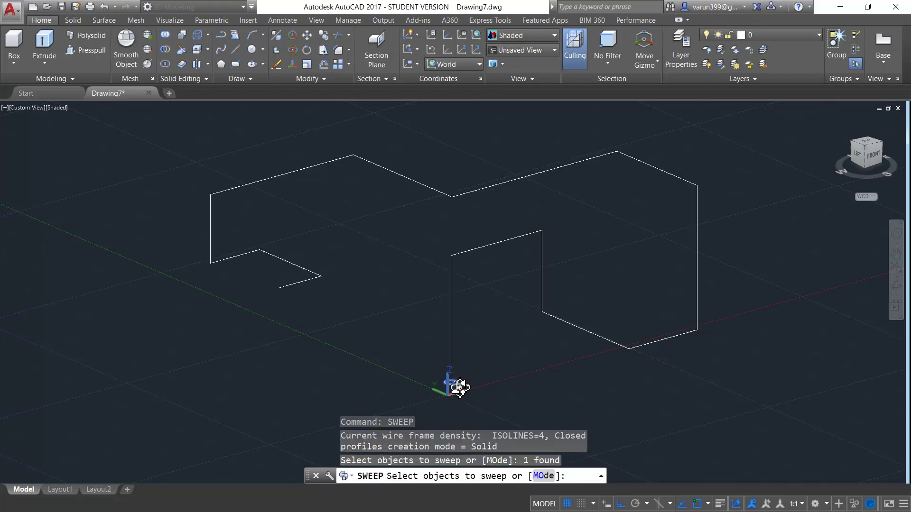
key(Return)
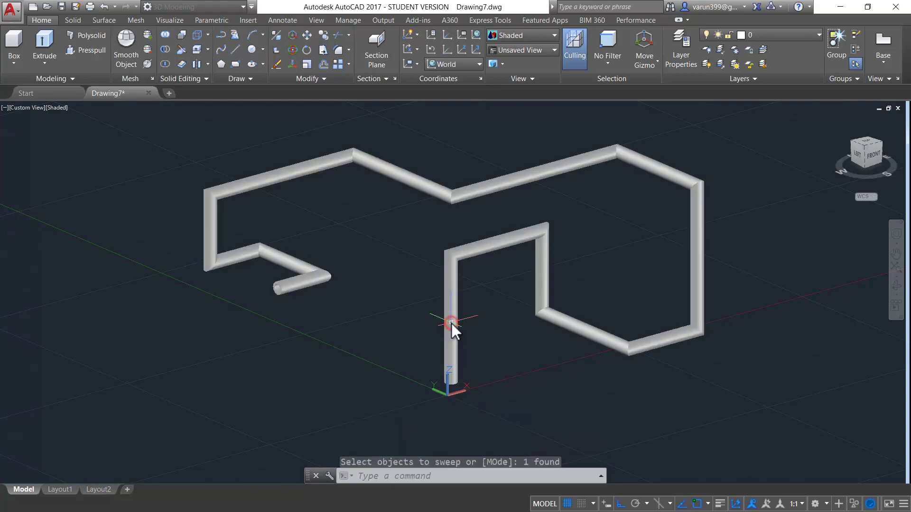
Draw a short line parallel to the X axis in the empty space beside the pipe.
shift+middle_drag(341, 360, 374, 368)
key(Return)
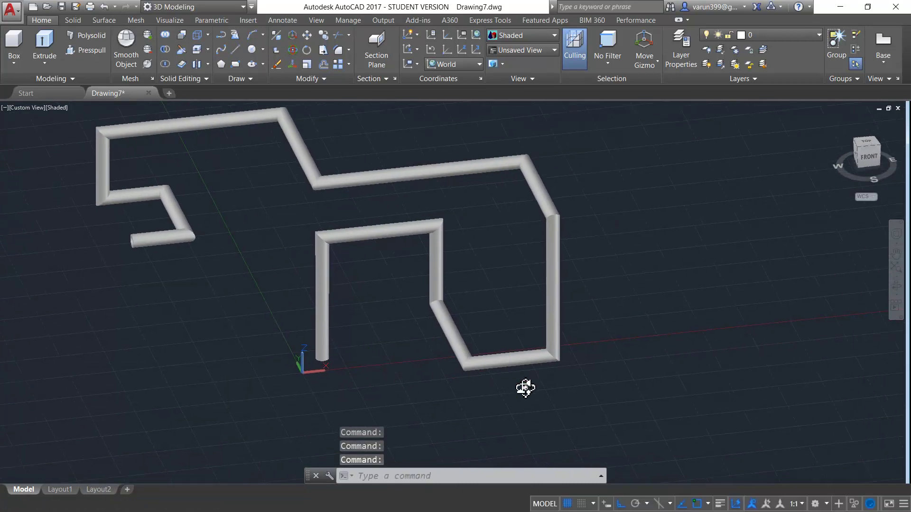
scroll(521, 388, down, 5)
middle_drag(579, 382, 415, 380)
scroll(414, 380, up, 3)
text(L)
key(Return)
click(411, 382)
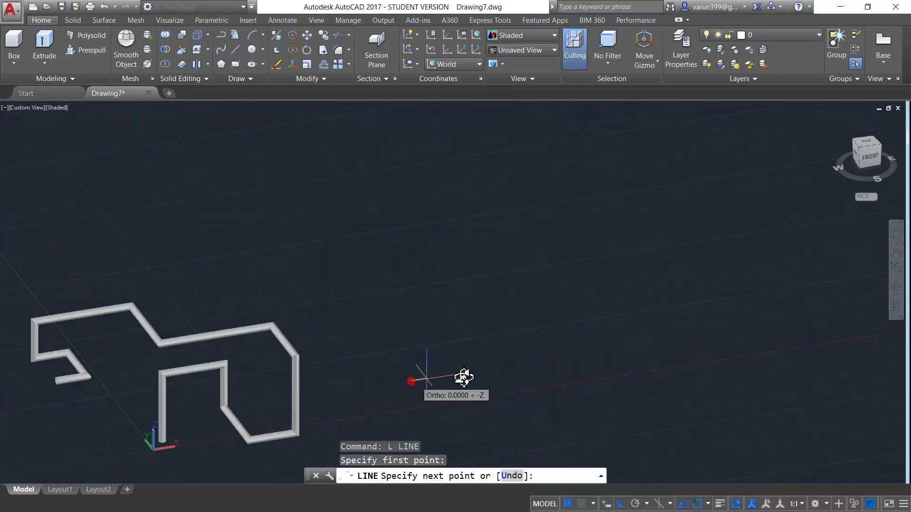
click(469, 372)
key(Escape)
From the X line's start point, draw a line about 8.9 units long along Y and a vertical line along Z.
key(Return)
click(411, 383)
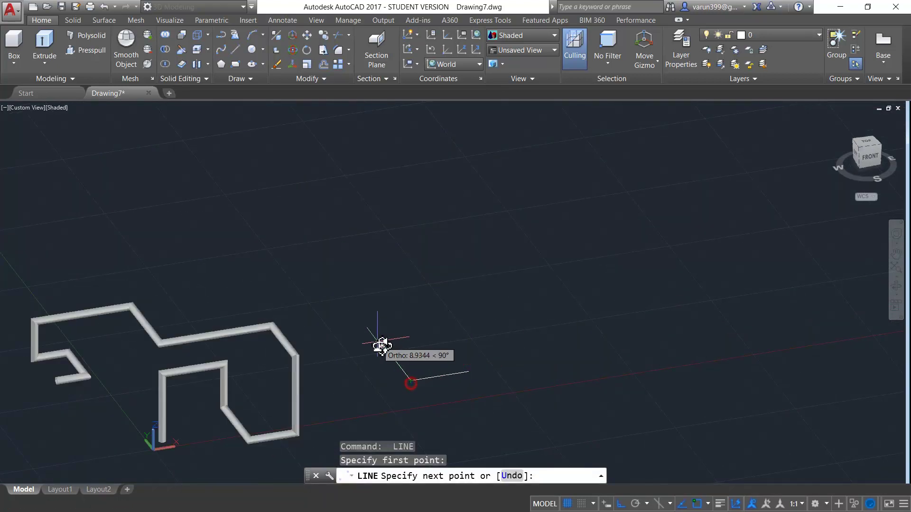
click(381, 343)
key(Escape)
key(Escape)
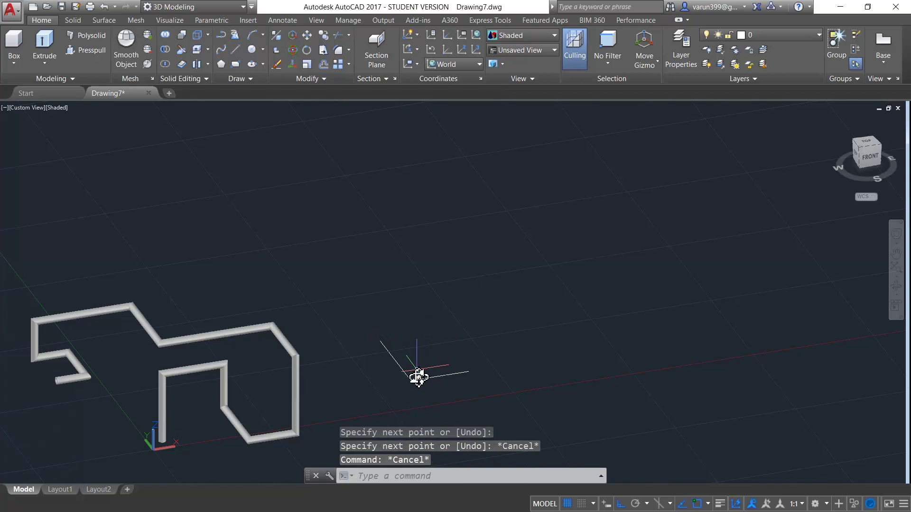
key(Return)
click(411, 380)
click(421, 322)
key(Escape)
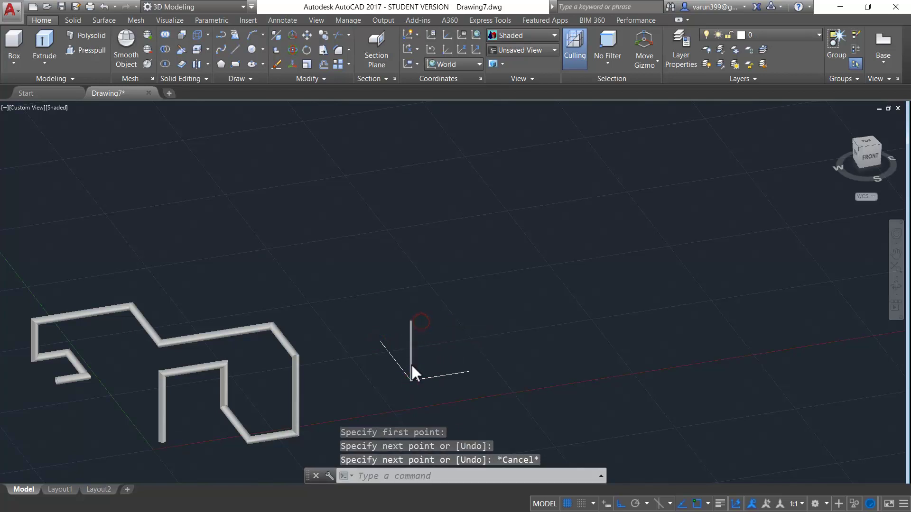
Set the UCS origin at the three lines' common corner, with X along the vertical line and the XY plane through the Y-direction line.
scroll(411, 366, up, 3)
text(UCS)
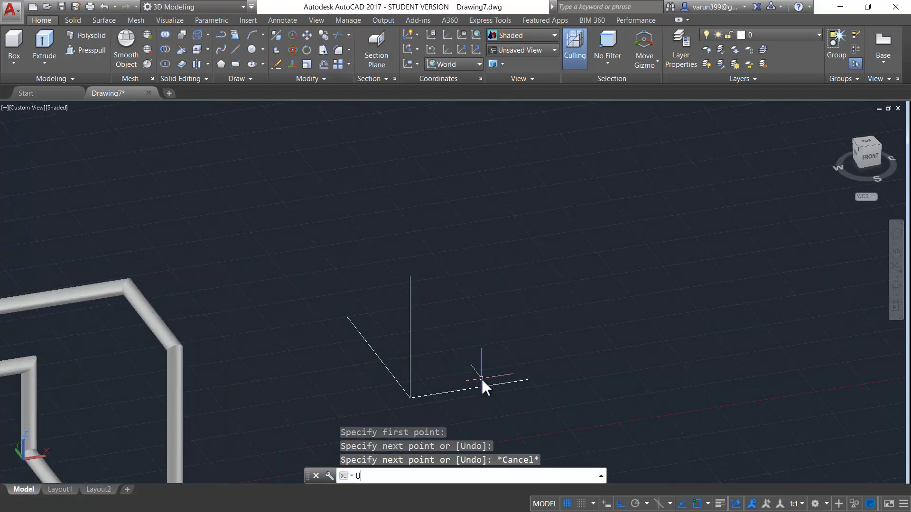
key(Return)
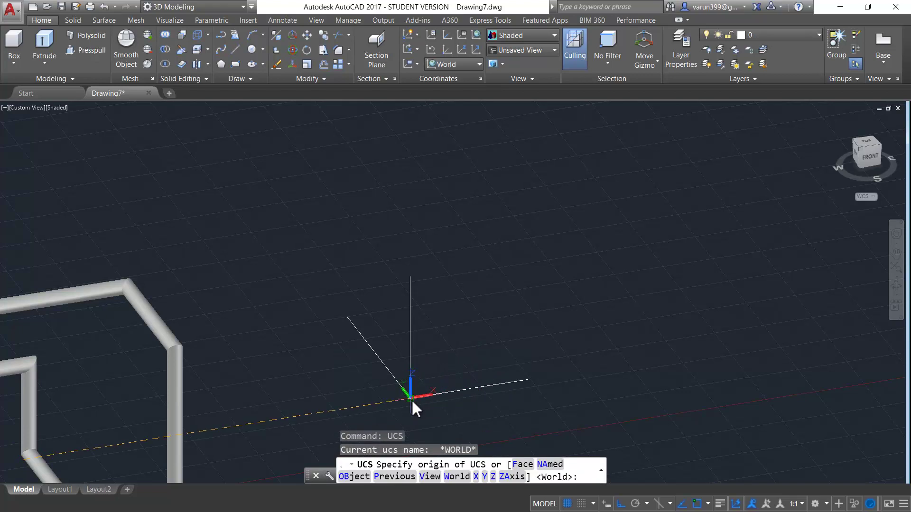
click(412, 399)
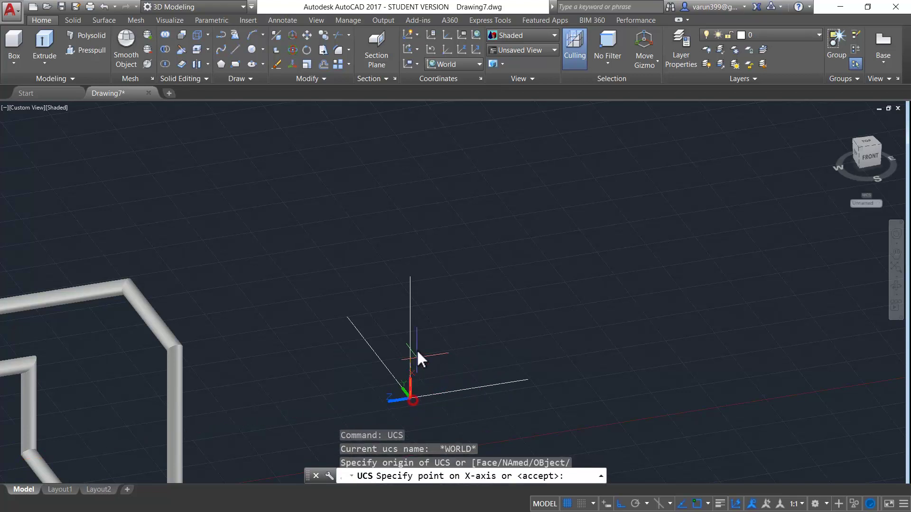
click(411, 278)
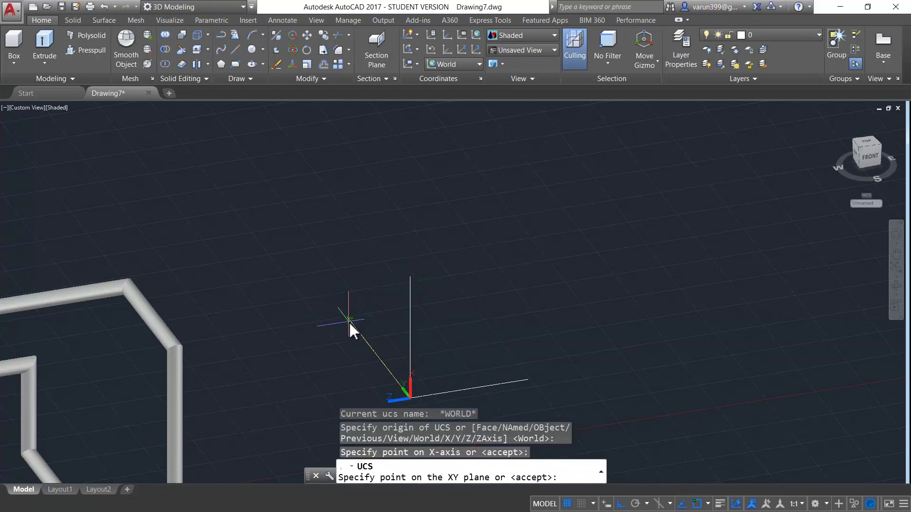
key(Escape)
Draw a circle with a radius of about 1.67 centred on the new UCS origin.
shift+middle_drag(465, 372, 431, 397)
text(c)
key(Return)
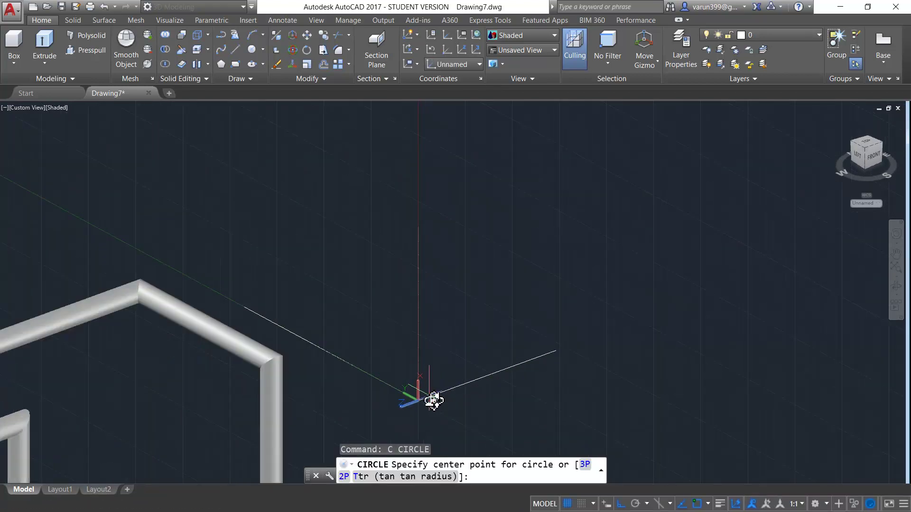
click(421, 401)
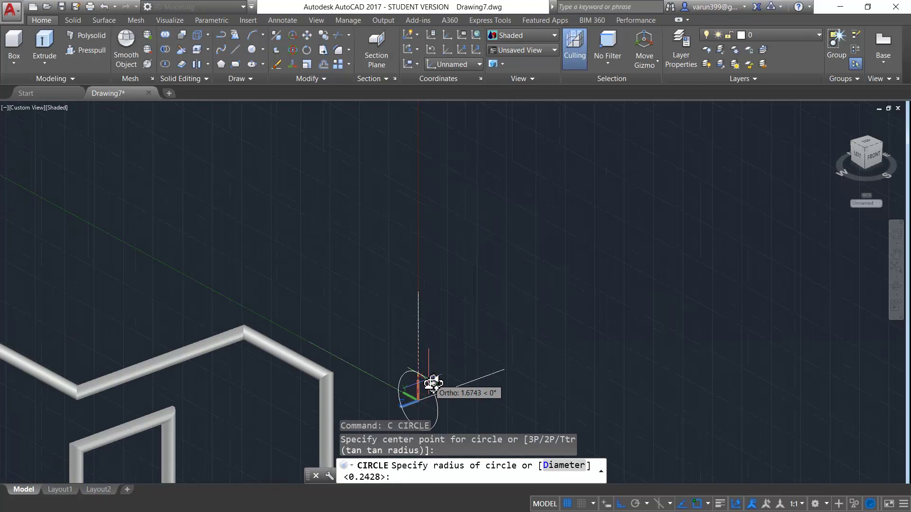
key(Escape)
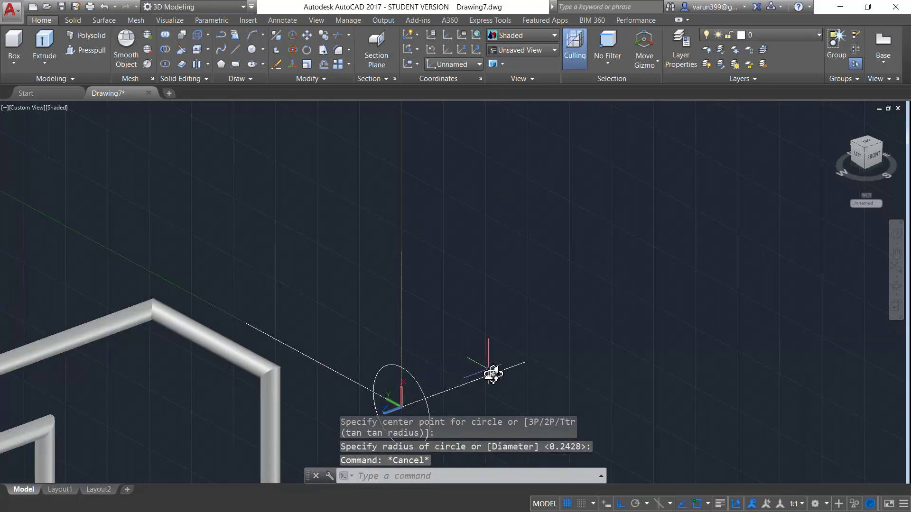
Restore the UCS to World.
shift+middle_drag(493, 374, 553, 370)
text(ucs)
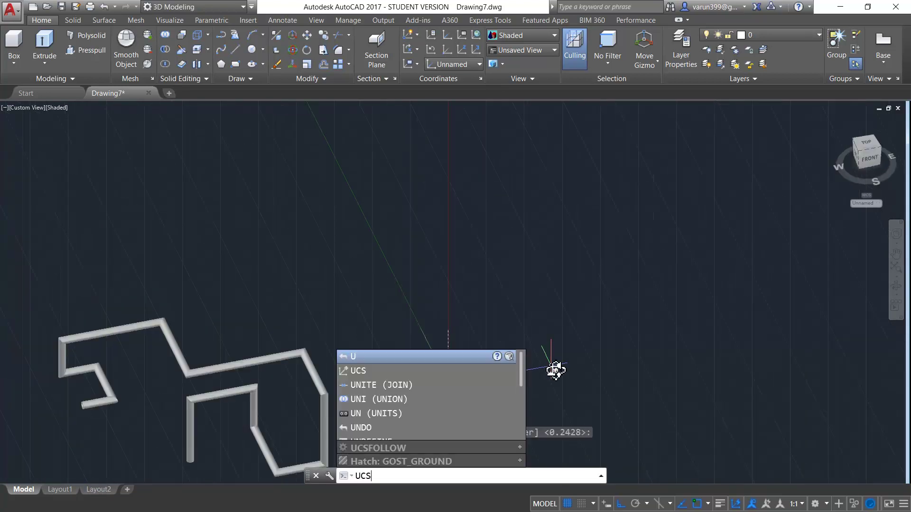
key(Return)
key(Return)
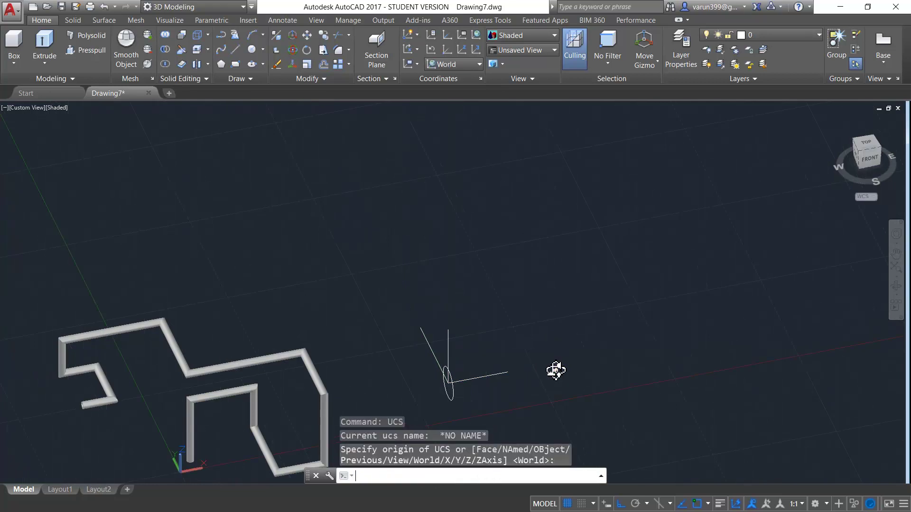
key(Escape)
key(Escape)
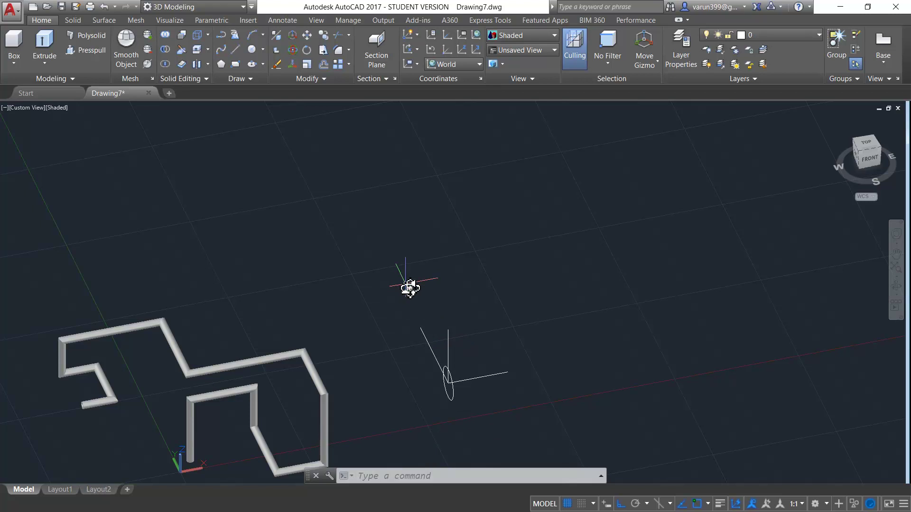
Start a helix centred behind the circle, with its base radius reaching the circle's centre and an equal top radius of about 29.29.
key(Escape)
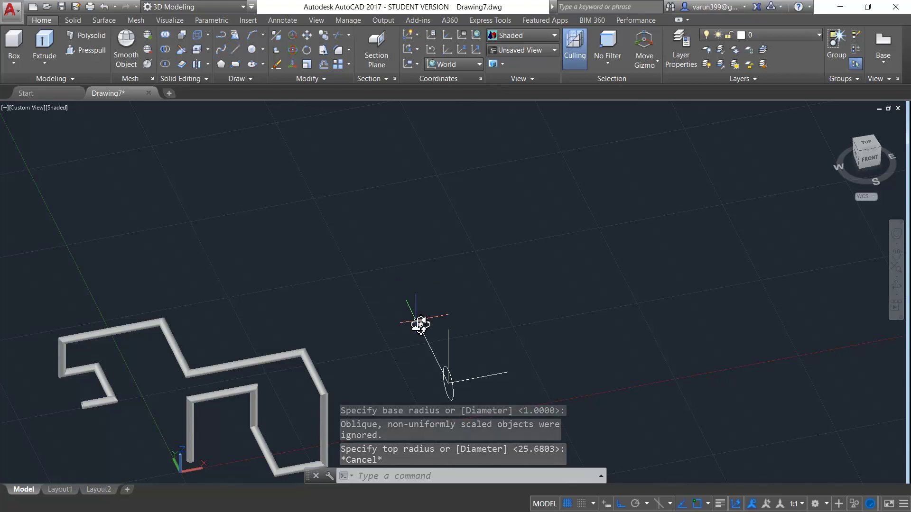
text(HELIX)
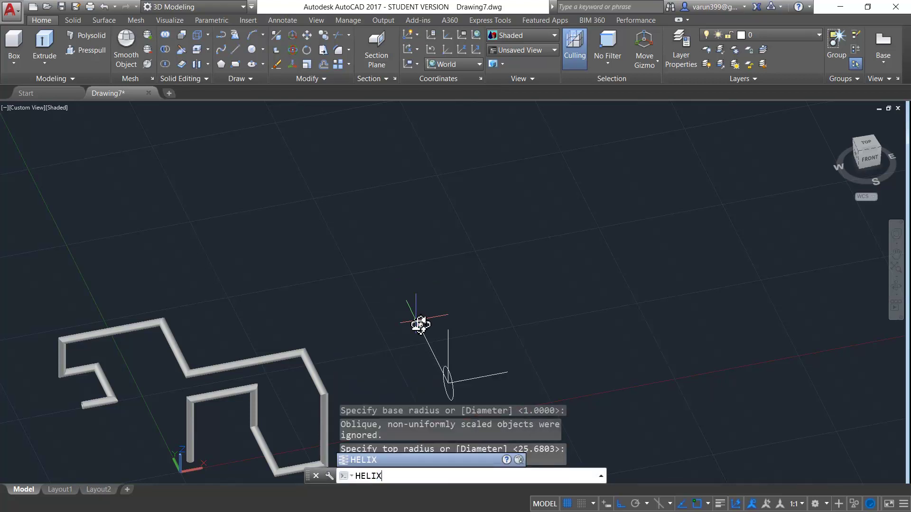
key(Return)
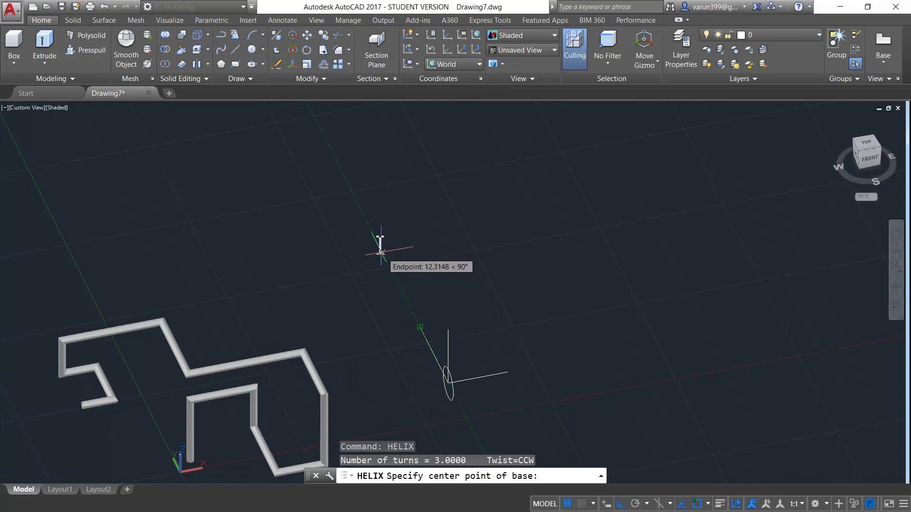
click(360, 205)
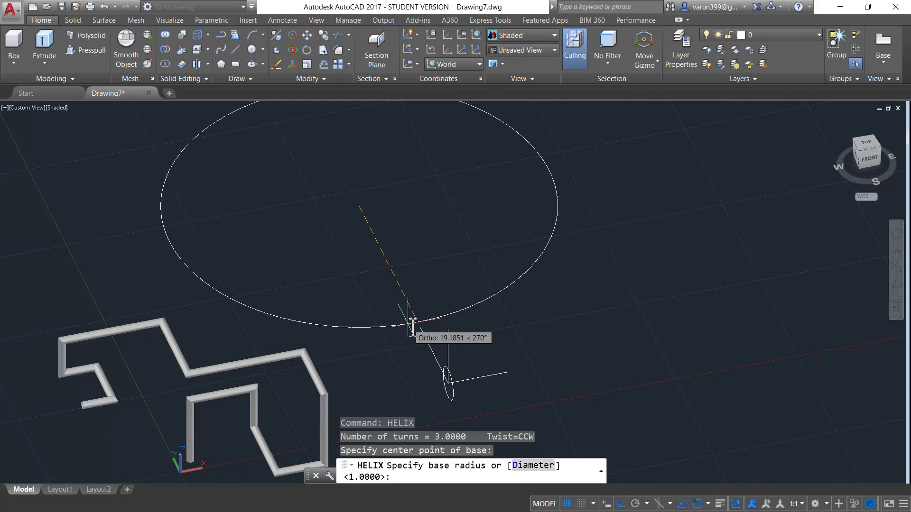
click(449, 379)
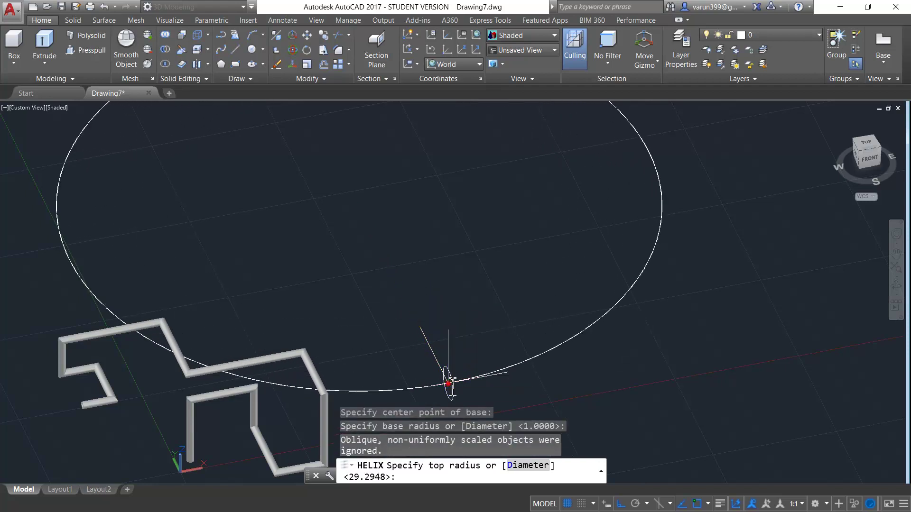
key(Return)
scroll(453, 336, down, 2)
middle_drag(451, 274, 438, 321)
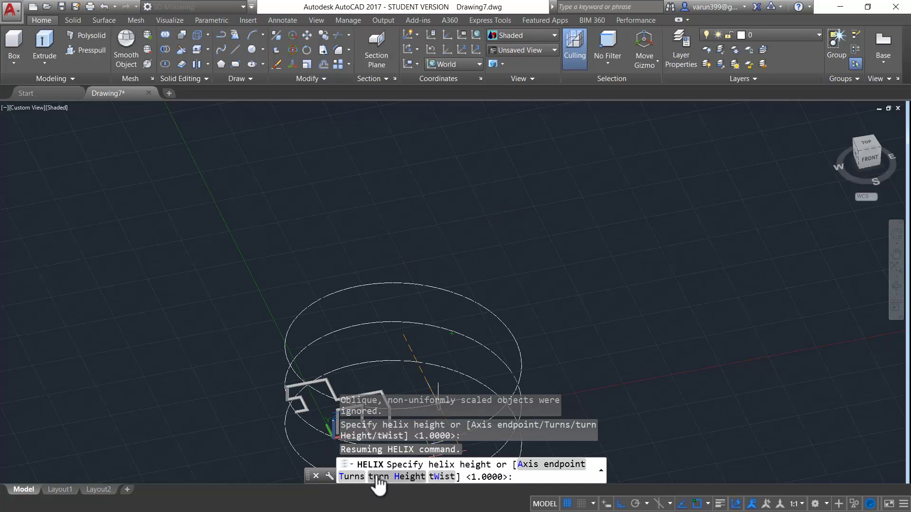
Give the helix 10 turns and a height of about 124 along Z.
click(351, 477)
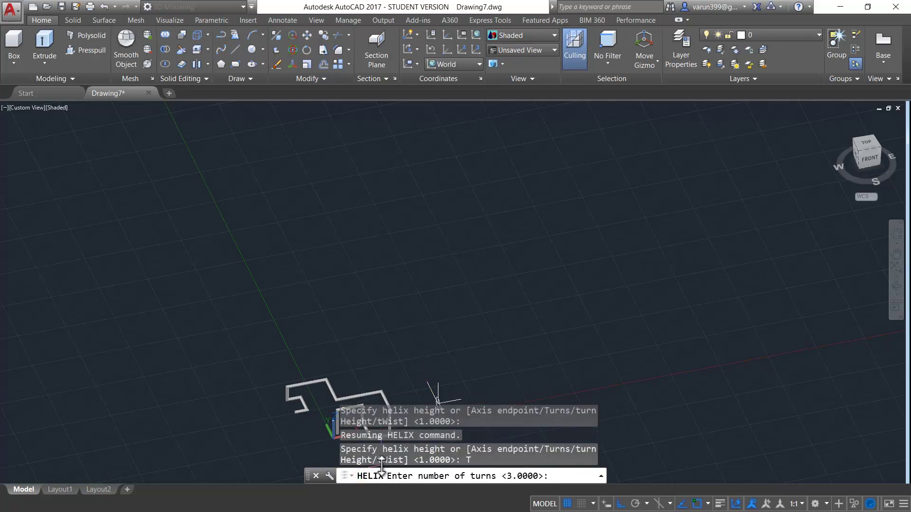
key(Return)
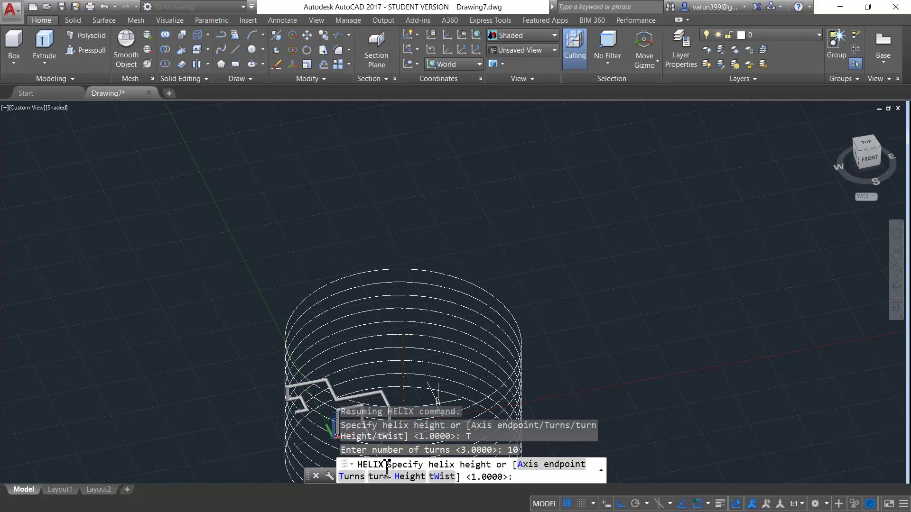
scroll(438, 172, up, 2)
scroll(425, 232, down, 4)
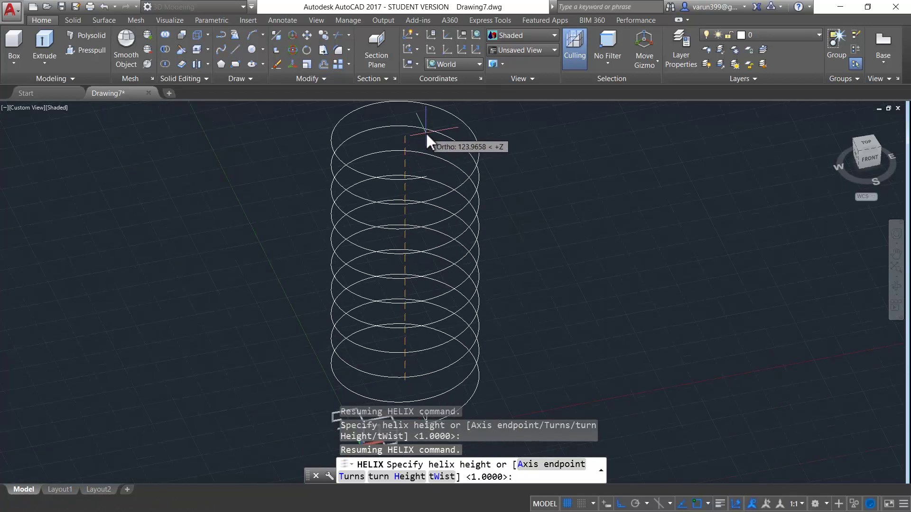
click(425, 132)
key(Escape)
Erase the three construction lines that meet at the circle's centre.
shift+middle_drag(511, 377, 472, 368)
scroll(436, 367, up, 3)
scroll(416, 372, up, 2)
click(431, 349)
click(382, 368)
click(479, 391)
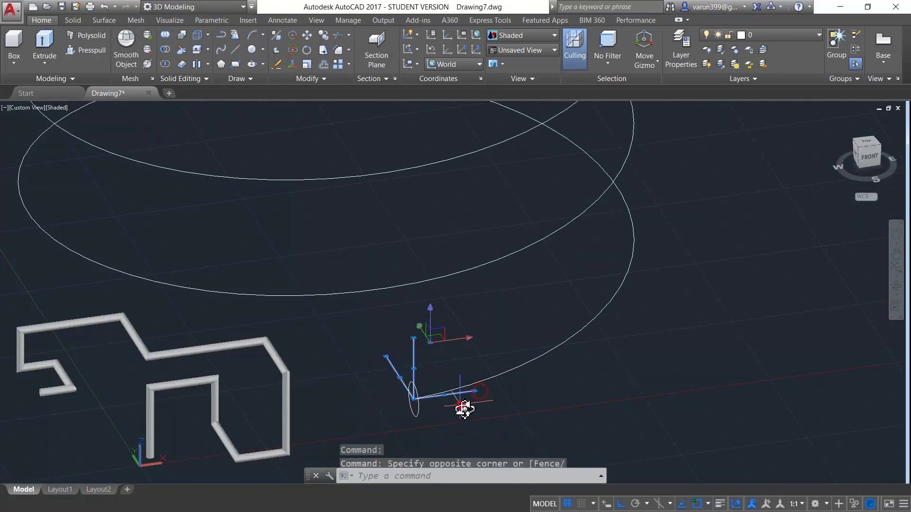
click(461, 403)
key(Delete)
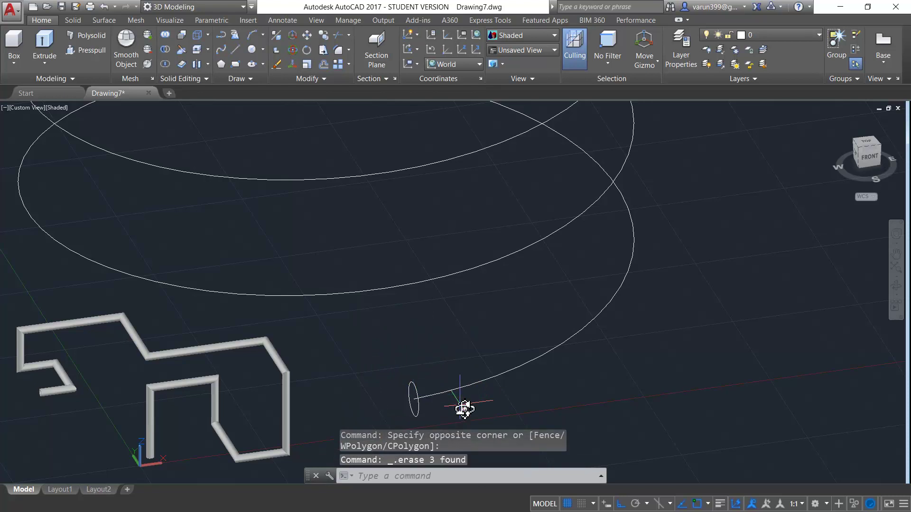
key(Escape)
key(Escape)
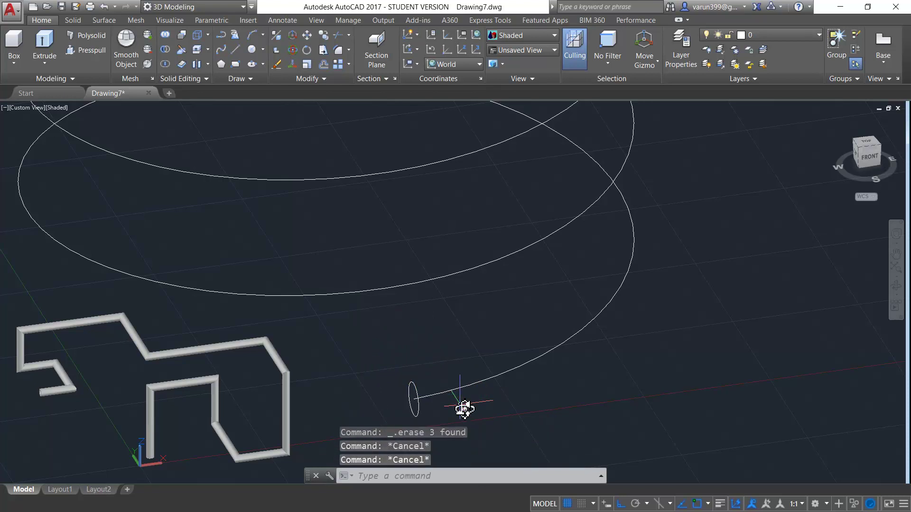
Sweep the circle along the helix to form a solid coil spring.
text(SWEEP)
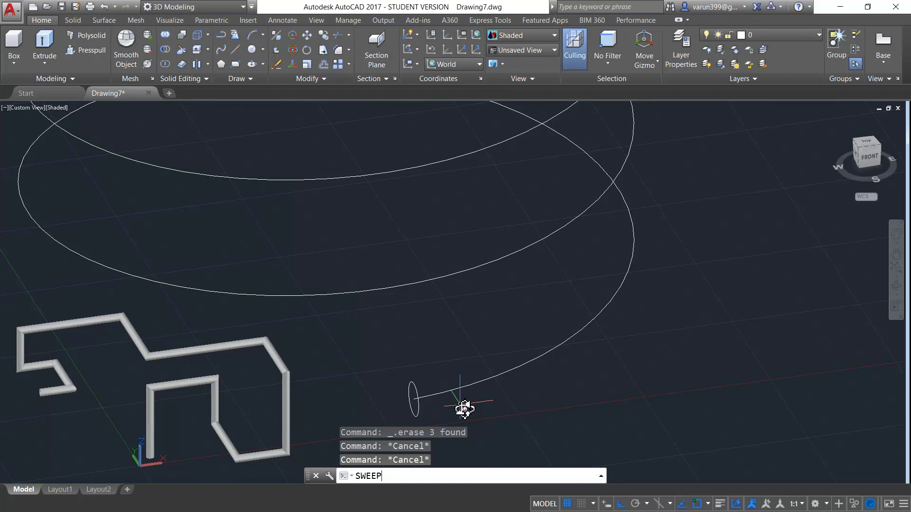
key(Return)
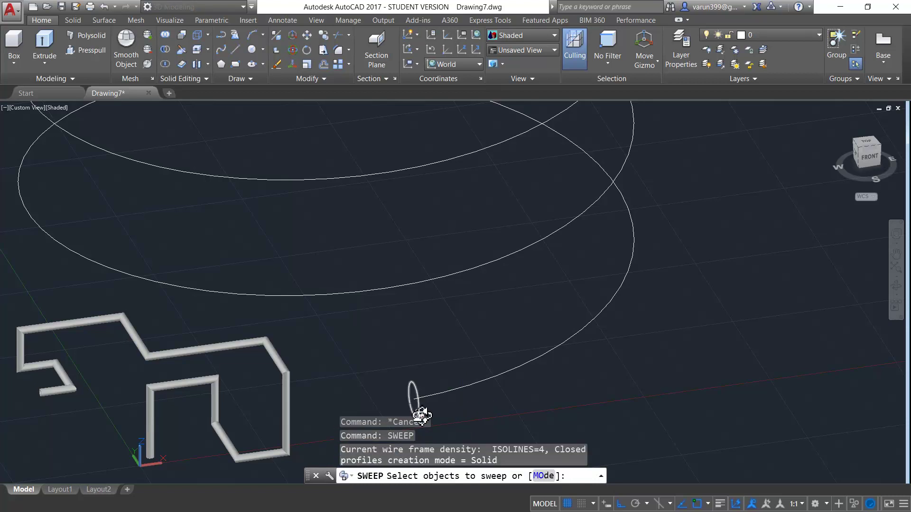
click(414, 399)
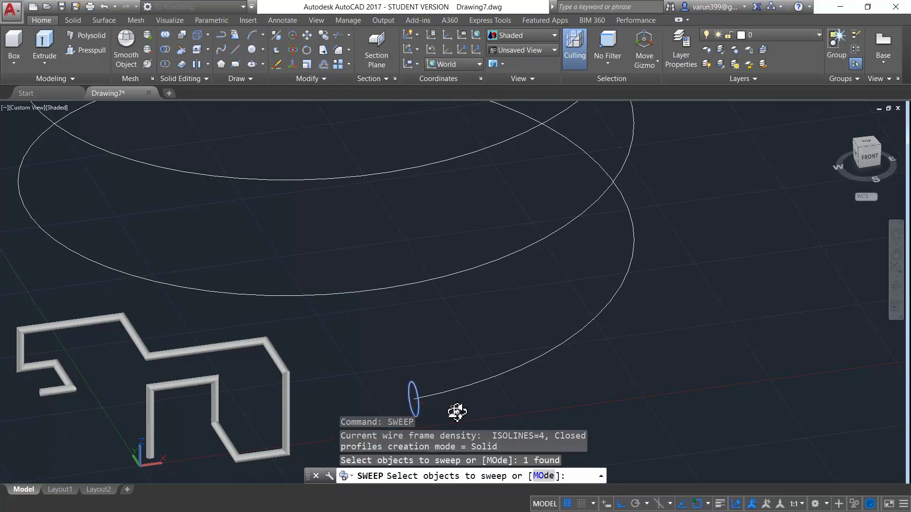
key(Return)
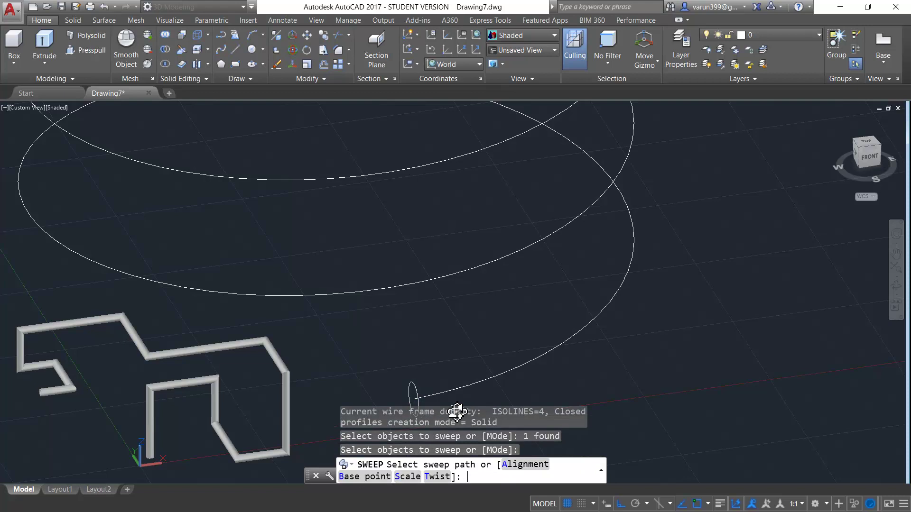
click(478, 389)
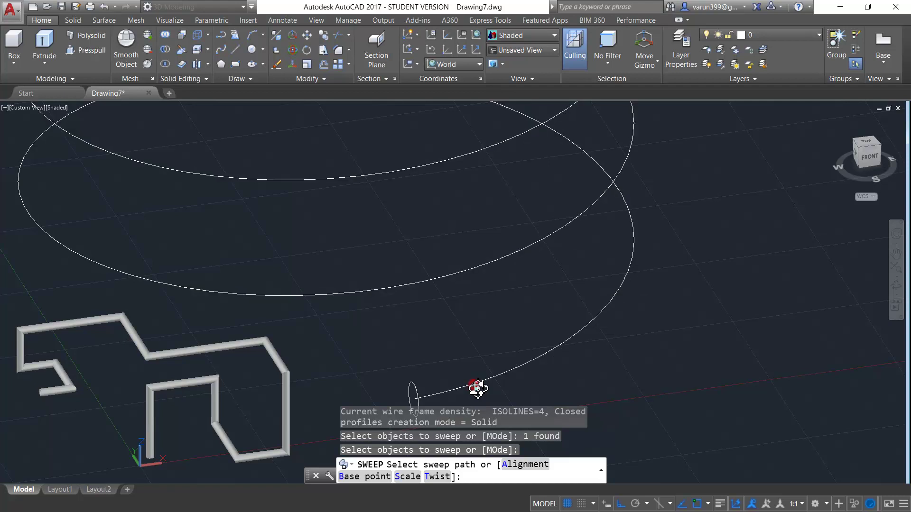
scroll(477, 389, down, 5)
scroll(477, 389, down, 5)
shift+middle_drag(484, 387, 459, 360)
scroll(479, 356, up, 3)
mouse_move(517, 397)
shift+middle_down()
mouse_move(541, 398)
mouse_move(517, 401)
shift+middle_up()
key(Escape)
key(Escape)
Draw a rectangle on the ground plane beside the coil spring.
shift+middle_drag(604, 387, 508, 312)
text(rec)
key(Return)
click(519, 300)
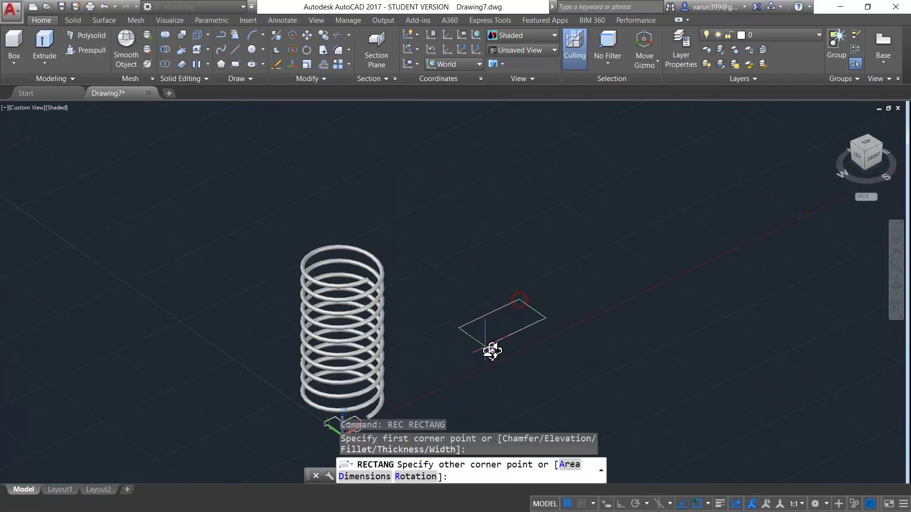
click(494, 343)
key(Escape)
key(Escape)
Draw a vertical line along Z from the rectangle's centre, taller than the coil spring.
text(l)
key(Return)
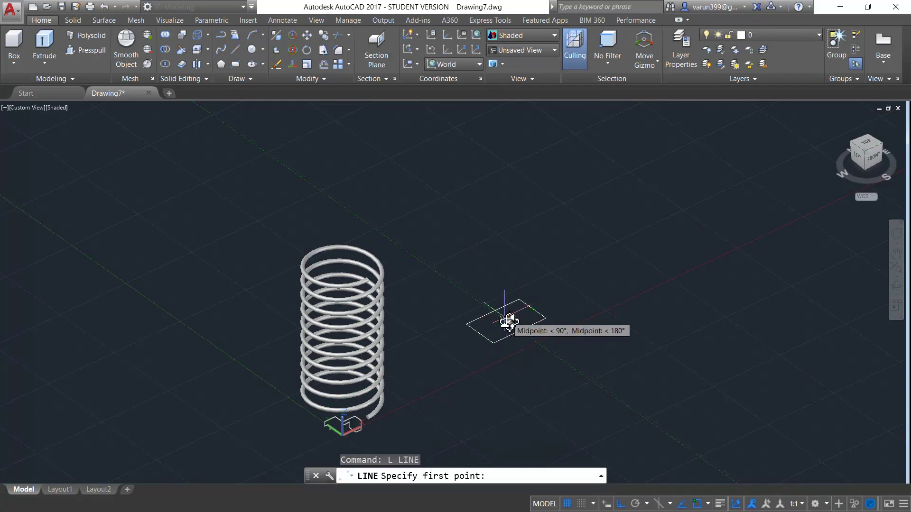
click(507, 321)
middle_drag(510, 217, 514, 356)
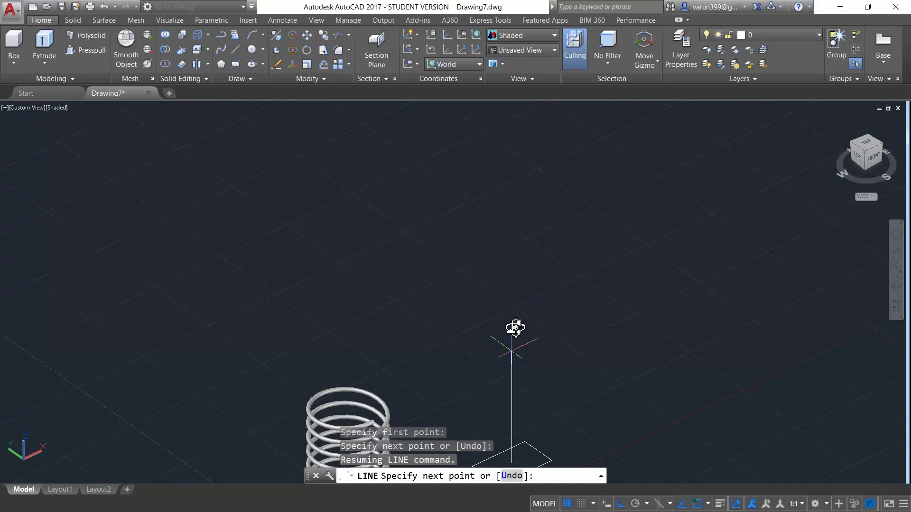
scroll(514, 356, down, 2)
click(510, 197)
key(Escape)
key(Escape)
middle_drag(587, 323, 587, 266)
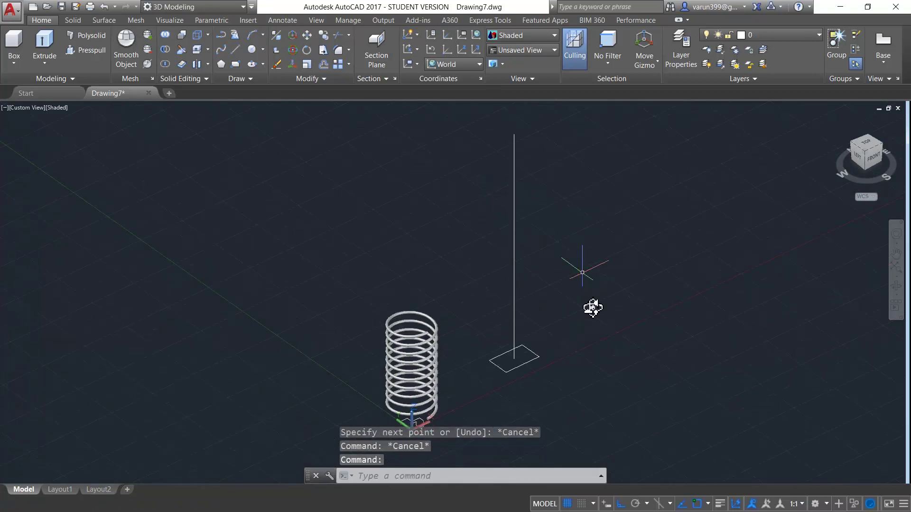
Start a sweep of the rectangle, with the profile aligned perpendicular to the path.
text(SWEEP)
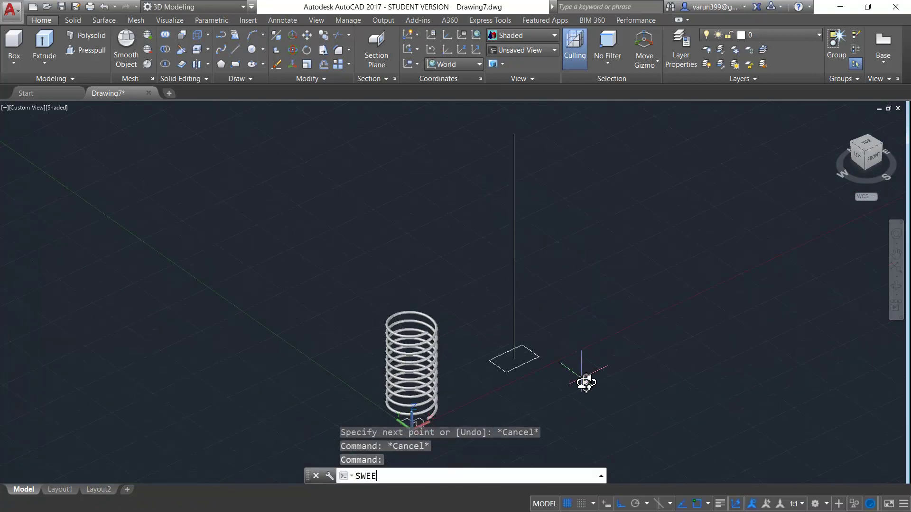
key(Return)
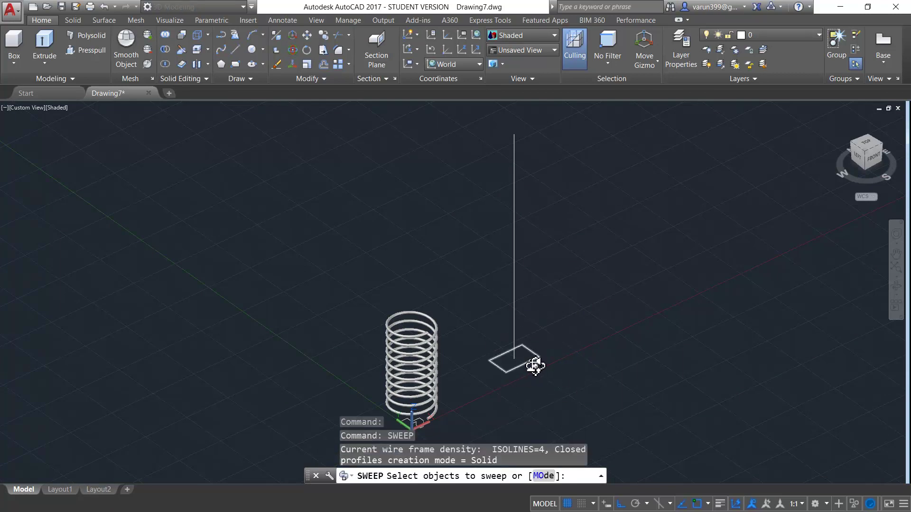
click(535, 364)
key(Return)
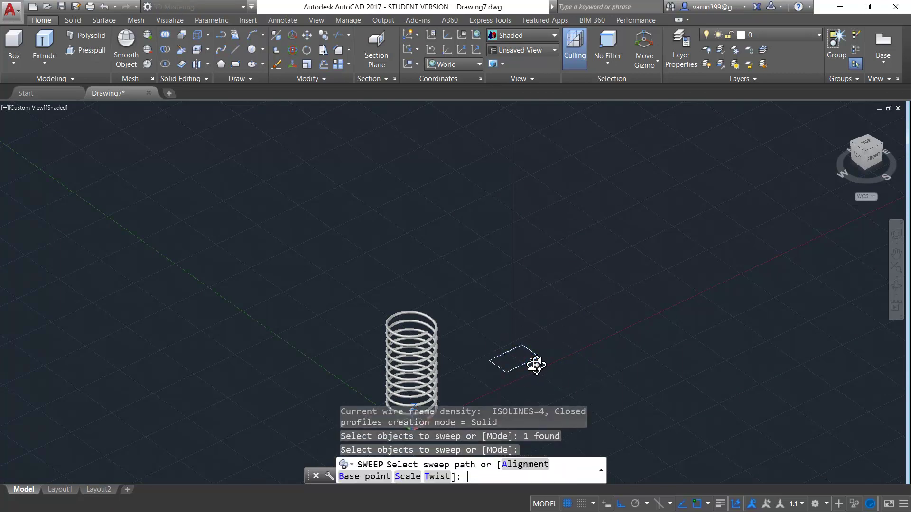
click(530, 470)
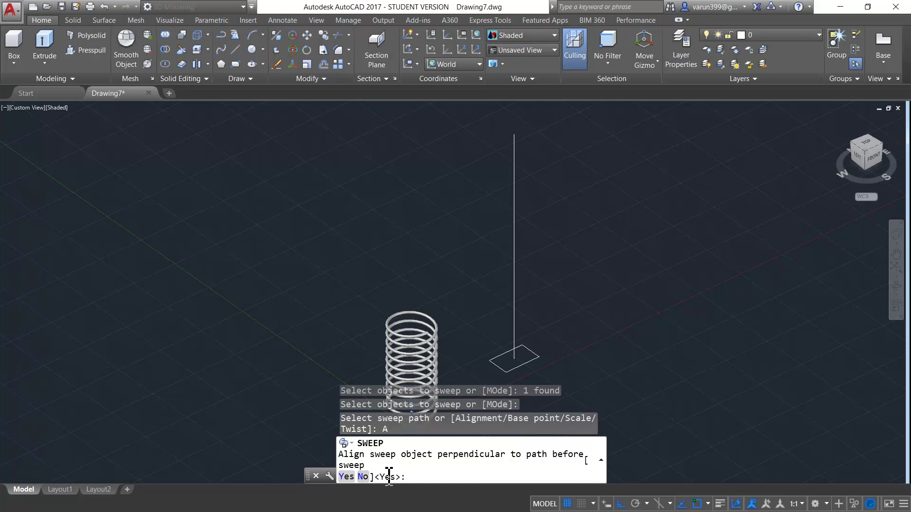
key(Return)
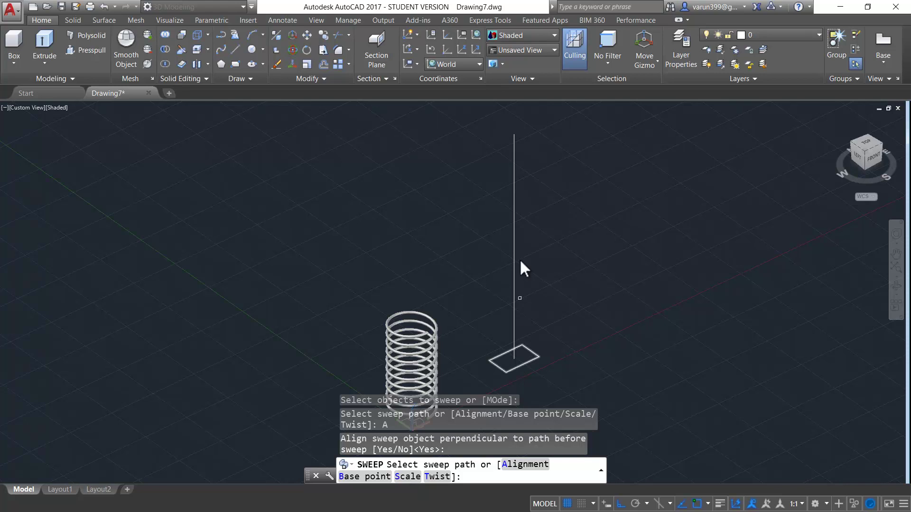
Set the sweep's scale factor to 0.2 and use the vertical line as the path.
click(415, 477)
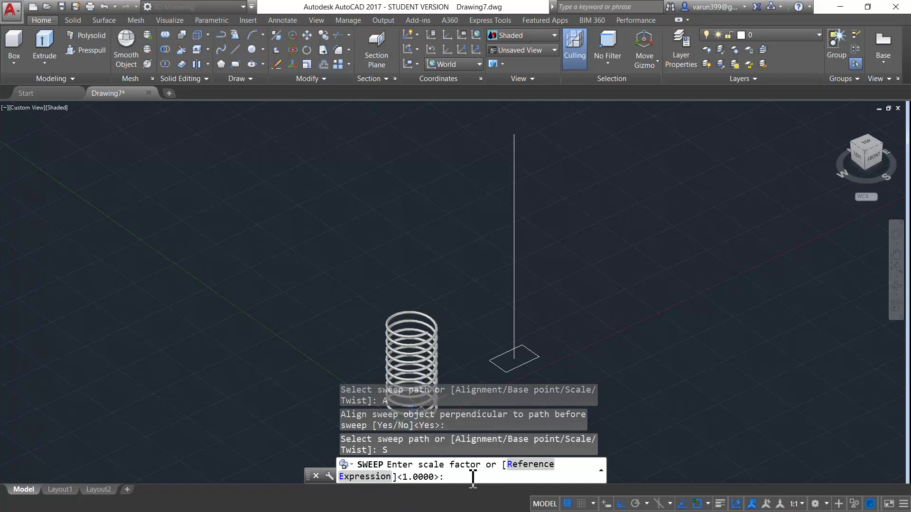
text(0.2)
key(Return)
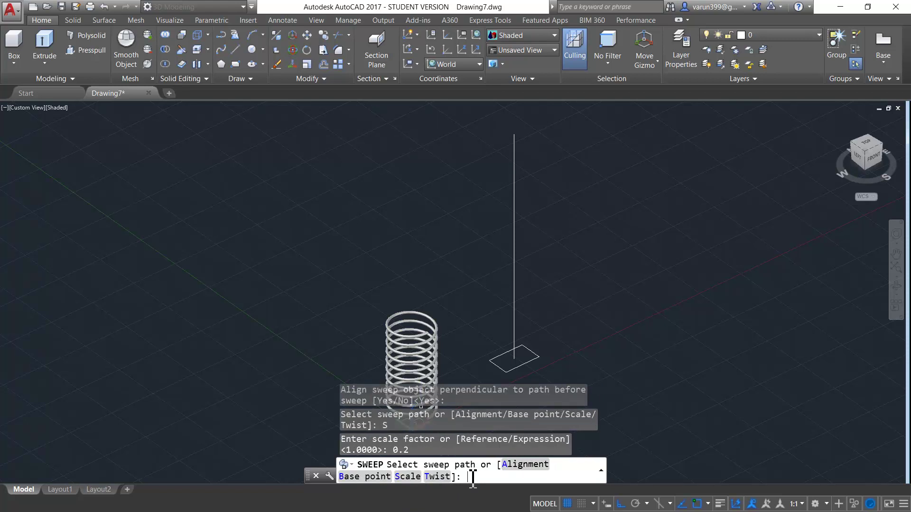
click(513, 321)
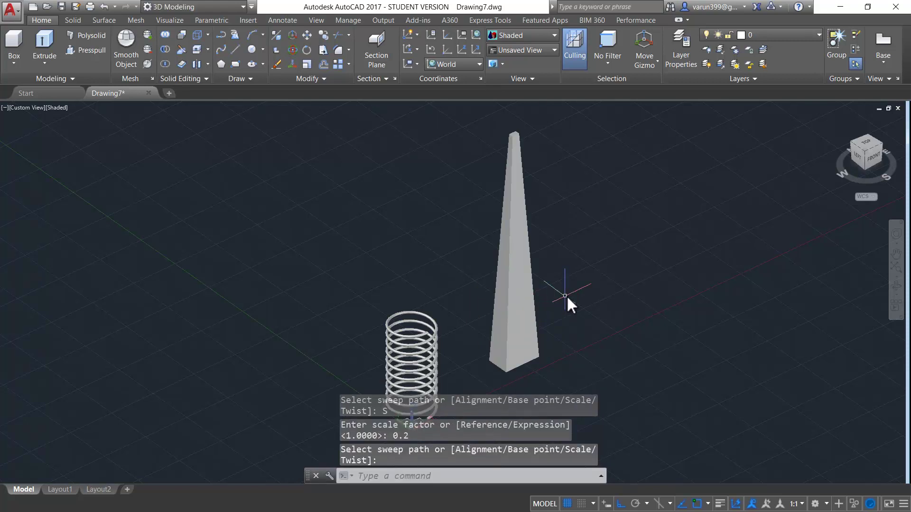
shift+middle_drag(593, 329, 494, 379)
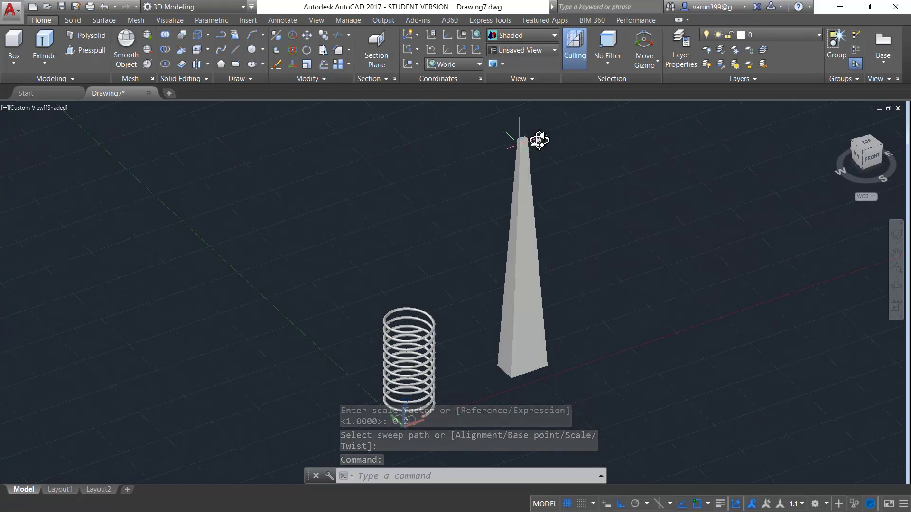
shift+middle_drag(585, 305, 592, 278)
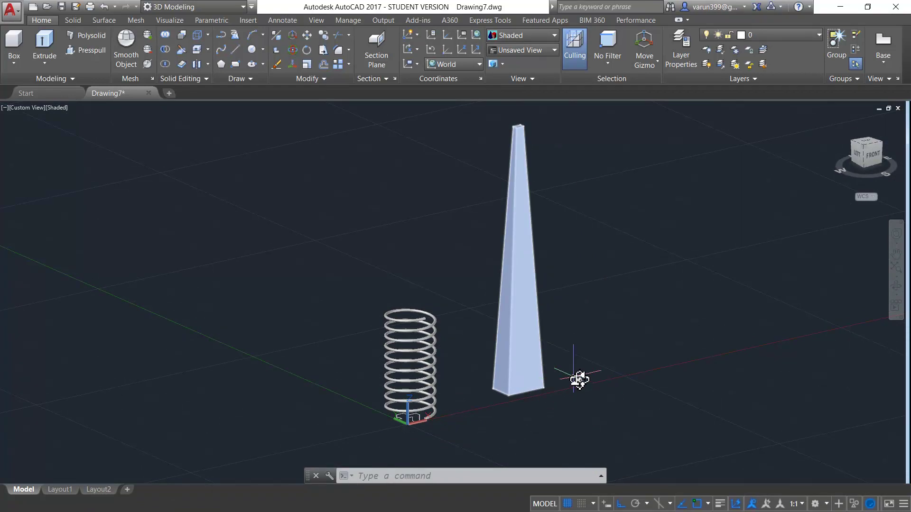
Draw a second rectangle on the ground plane, beside the tapered solid.
shift+middle_drag(554, 382, 517, 384)
text(rec)
key(Return)
click(540, 323)
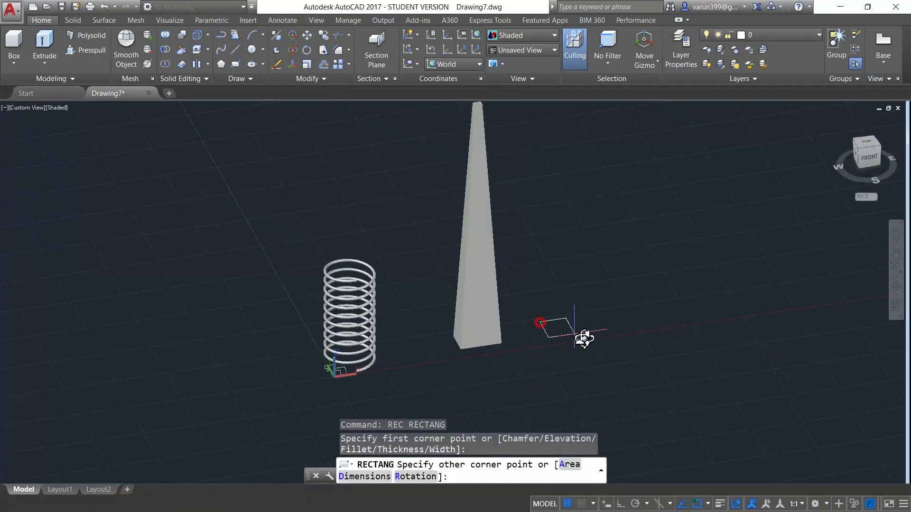
click(599, 330)
key(Escape)
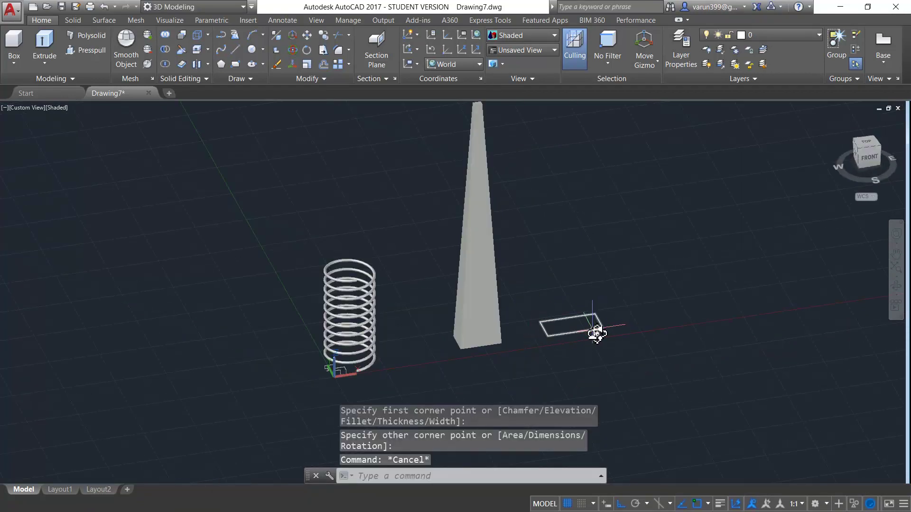
Draw a vertical line along Z from the second rectangle's centre, roughly as tall as the tapered solid.
text(l)
key(Return)
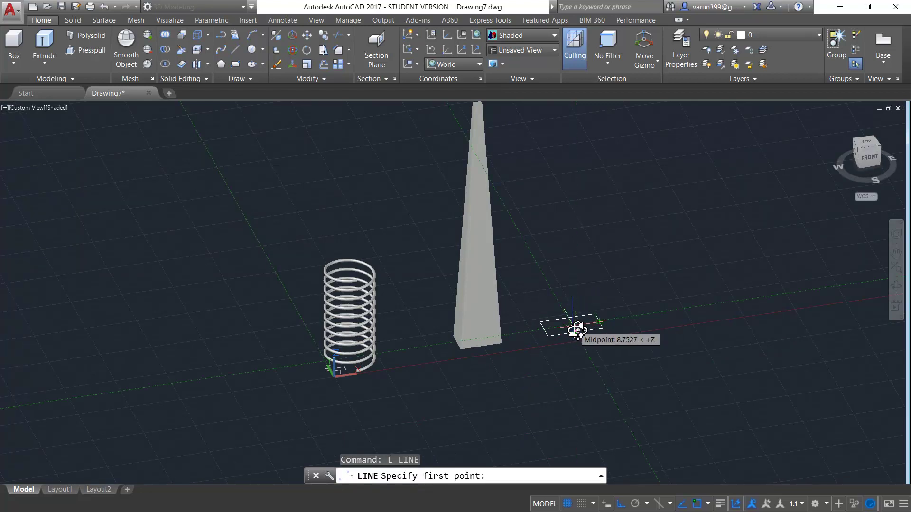
click(577, 329)
middle_drag(575, 240, 563, 328)
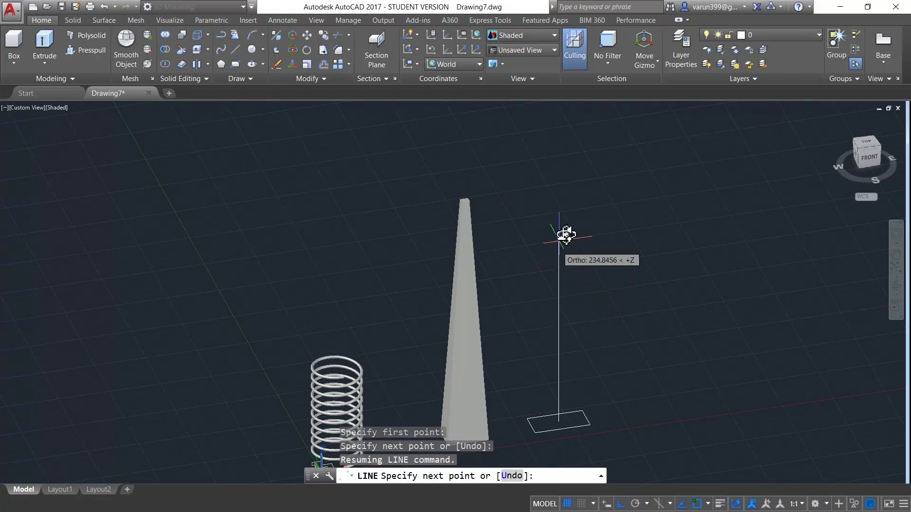
click(564, 208)
key(Escape)
key(Escape)
middle_drag(615, 314, 620, 282)
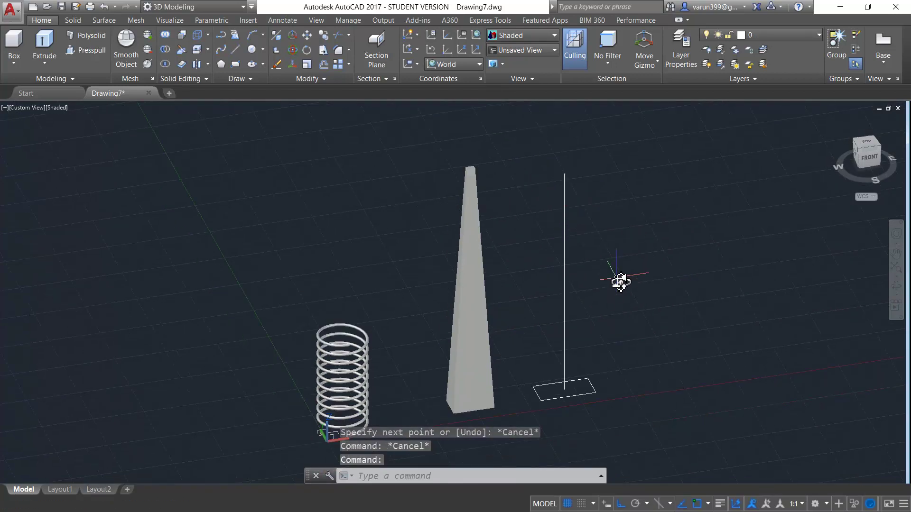
Sweep the second rectangle along its vertical line with a twist angle of 360 degrees.
text(SWEEP)
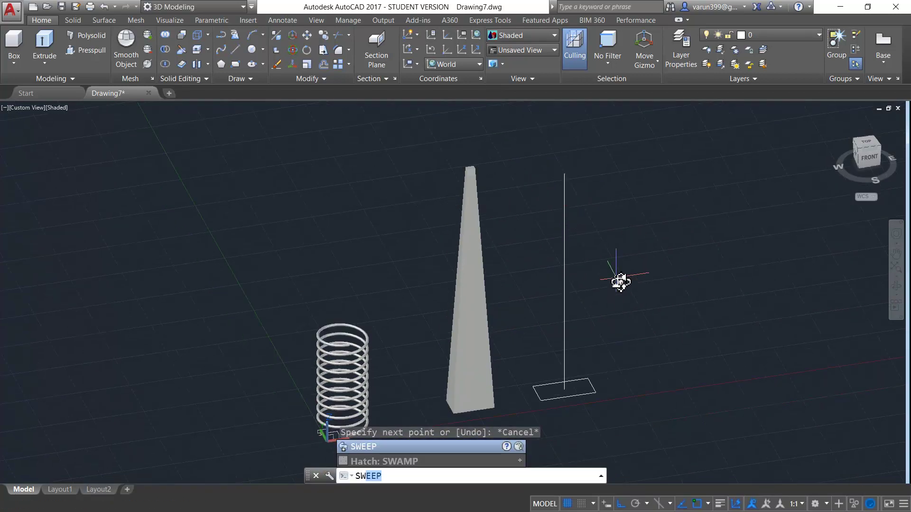
key(Return)
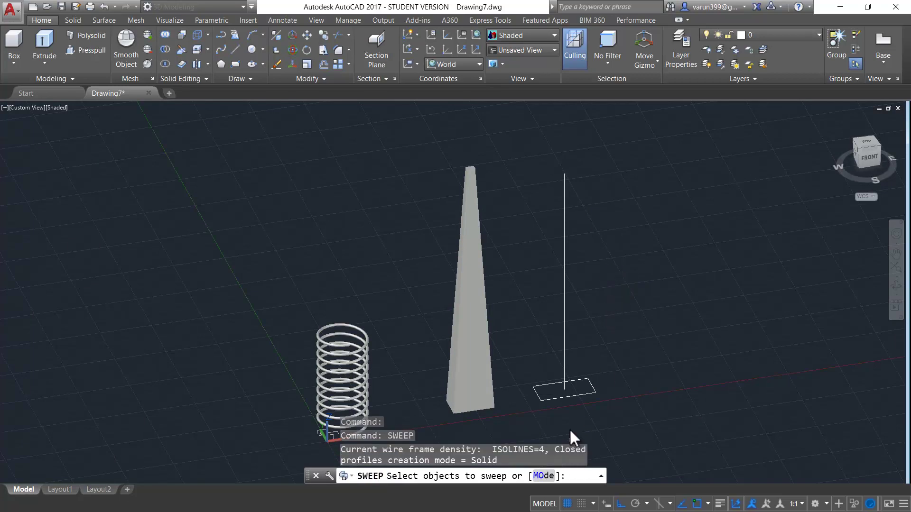
click(586, 394)
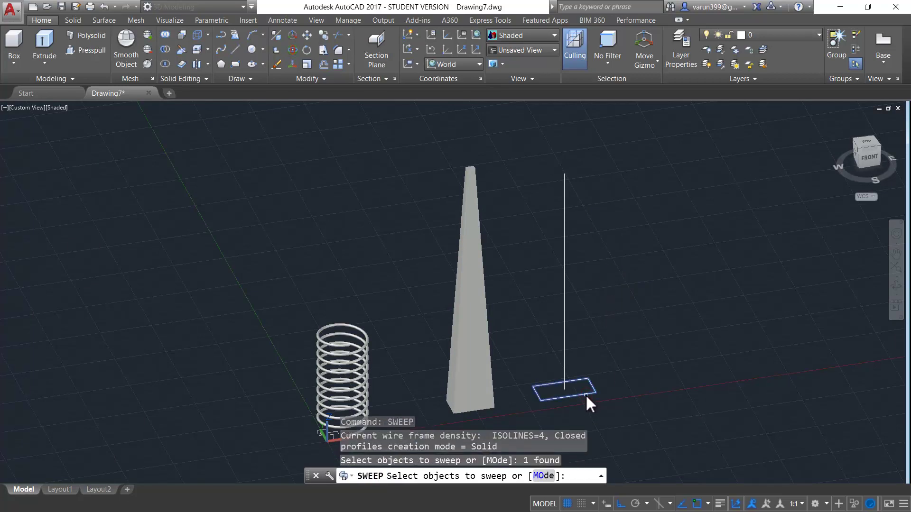
key(Return)
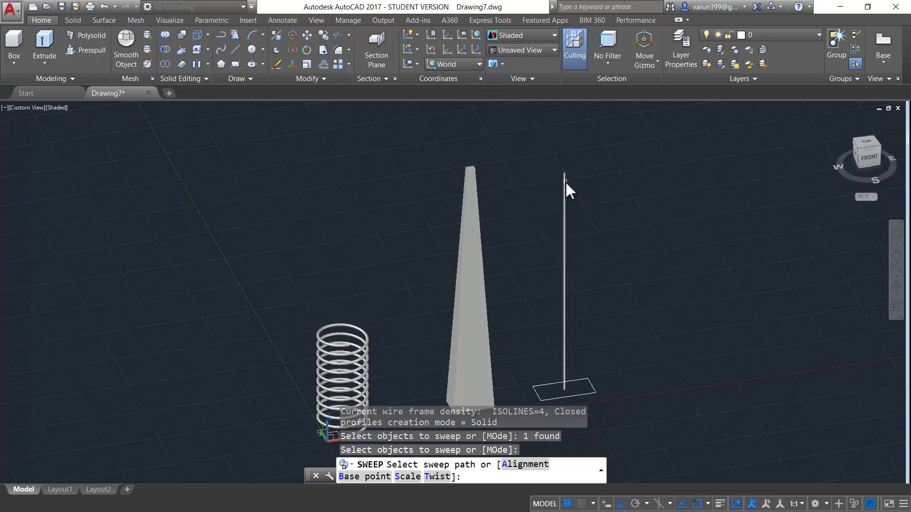
click(438, 477)
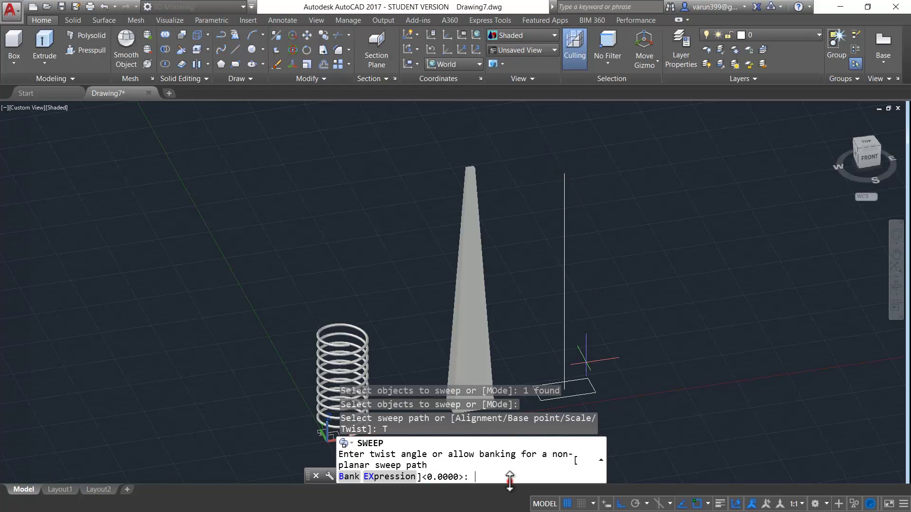
text(360)
key(Return)
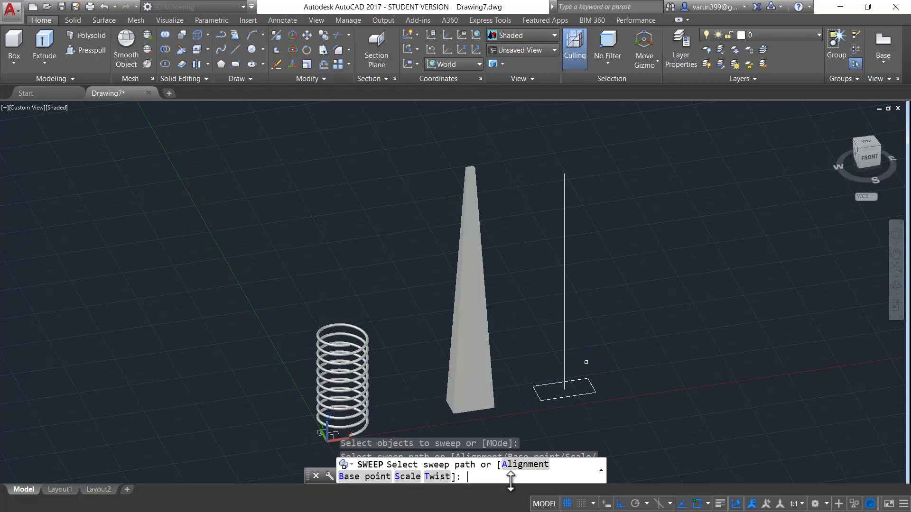
click(565, 294)
shift+middle_drag(632, 403, 531, 341)
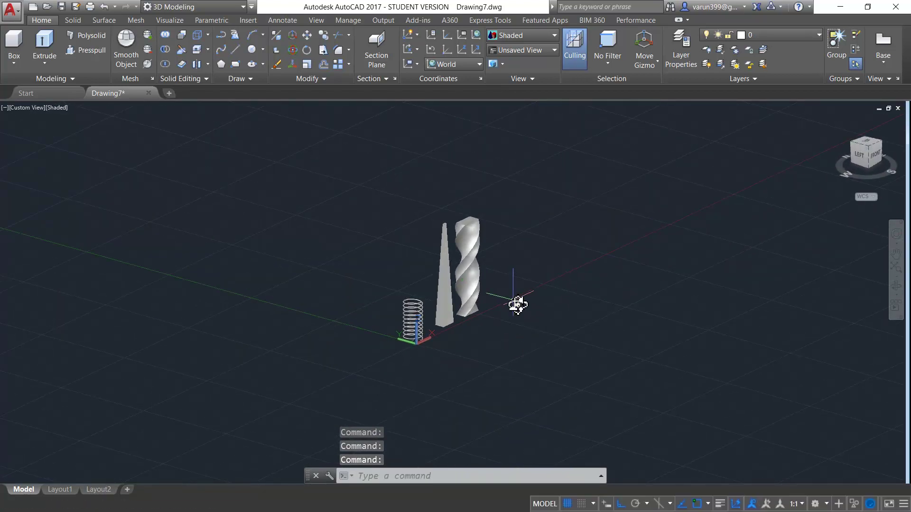